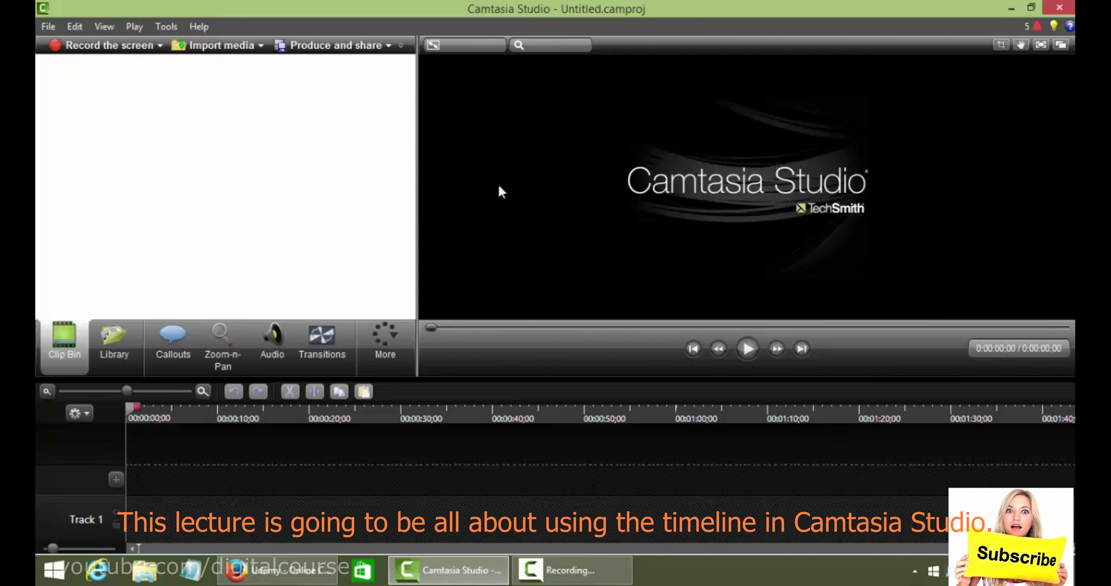
- Open the Camtasia basics.camproj project from the File menu
click(48, 28)
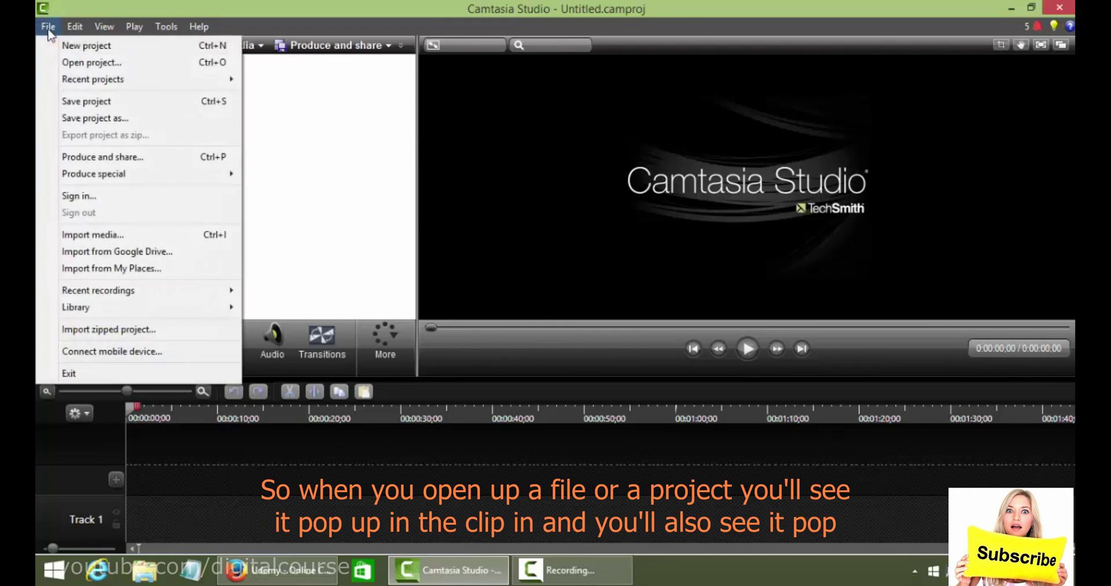
click(82, 62)
double_click(476, 200)
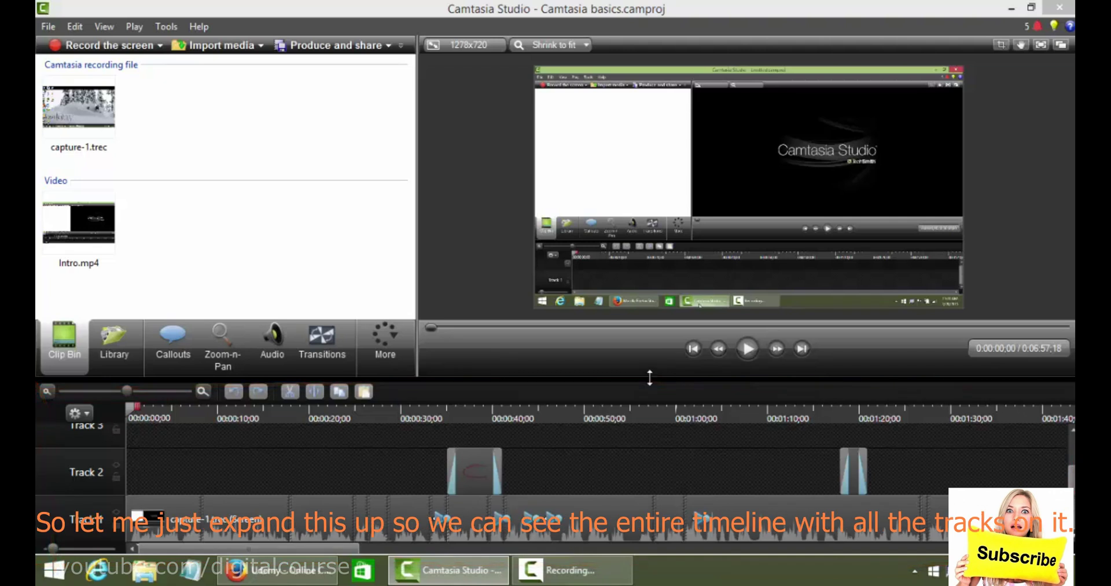
- Enlarge the timeline to show Tracks 1–3 and set the playhead to 0:03:08;28 by the Track 3 callout
drag(649, 377, 649, 328)
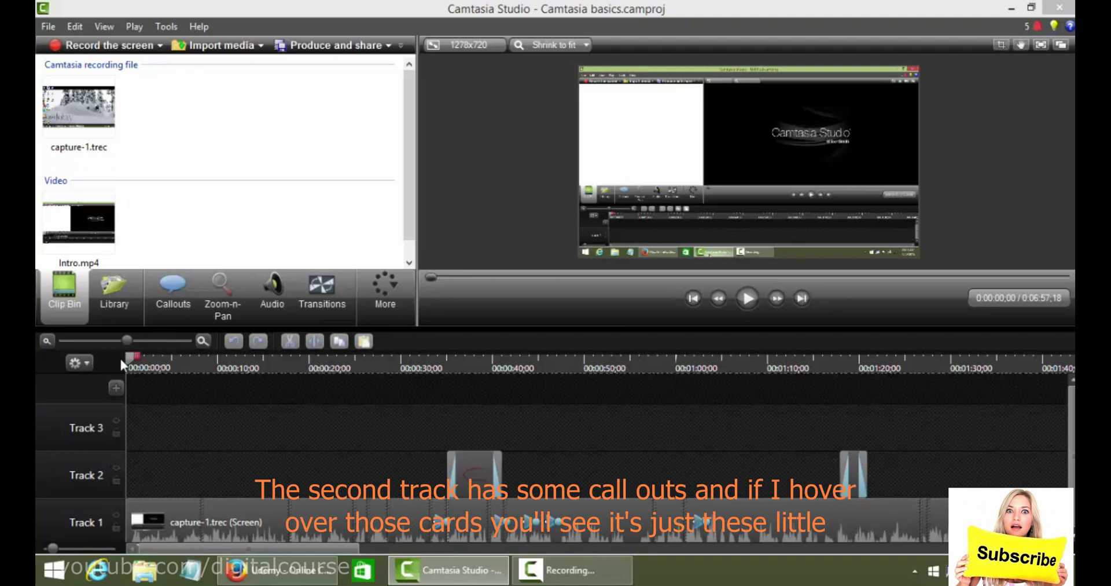
drag(128, 359, 477, 363)
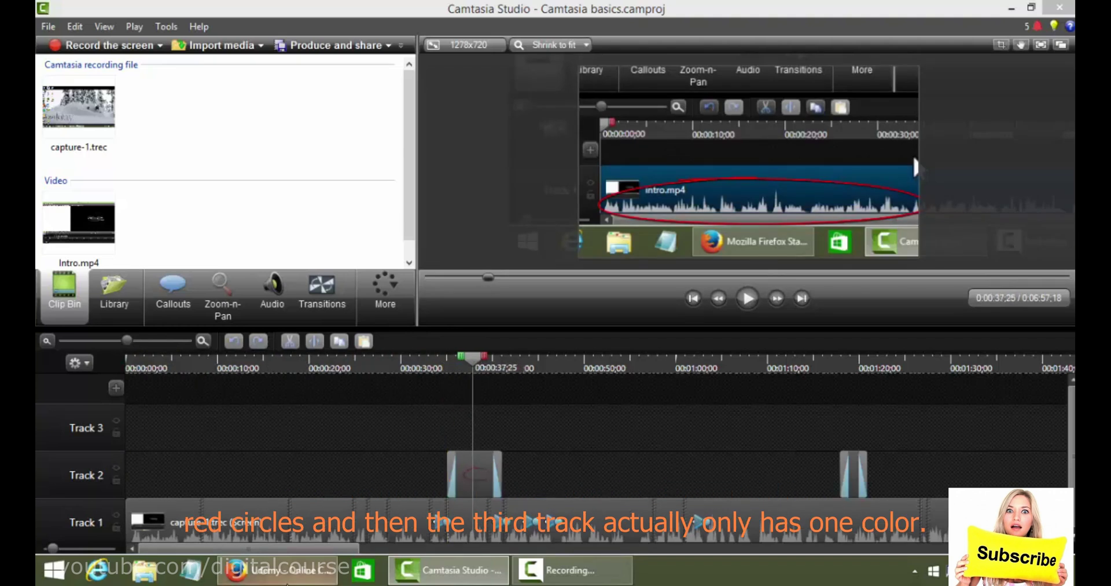
drag(261, 547, 576, 557)
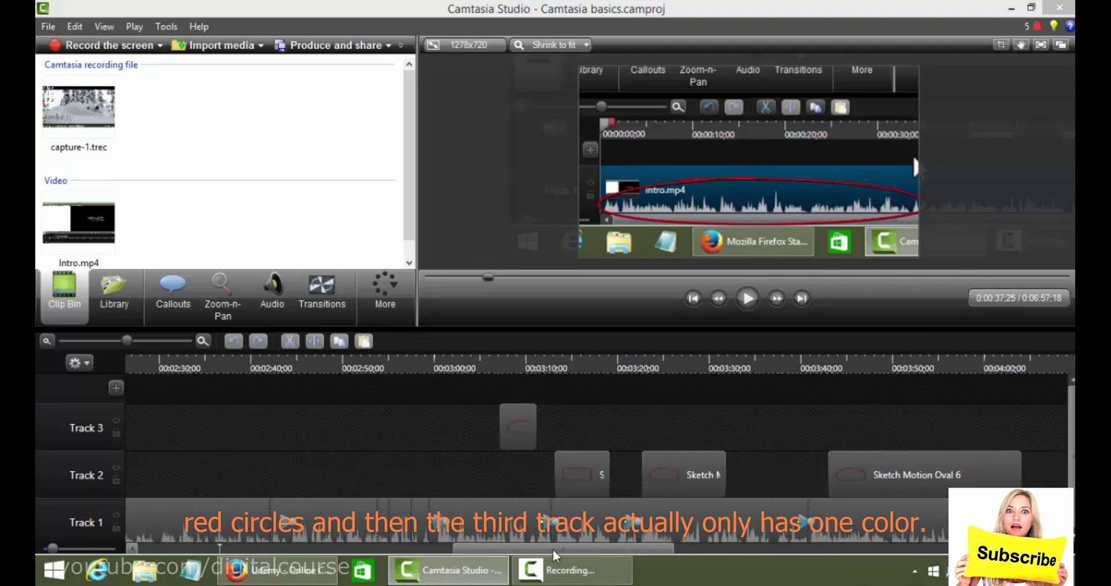
click(517, 365)
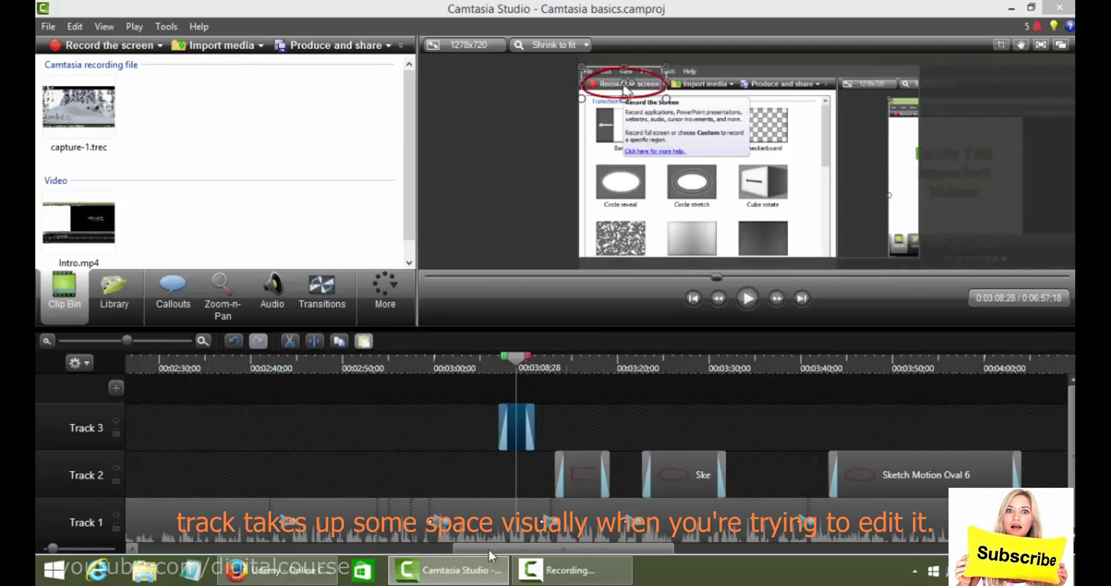
drag(488, 549, 157, 554)
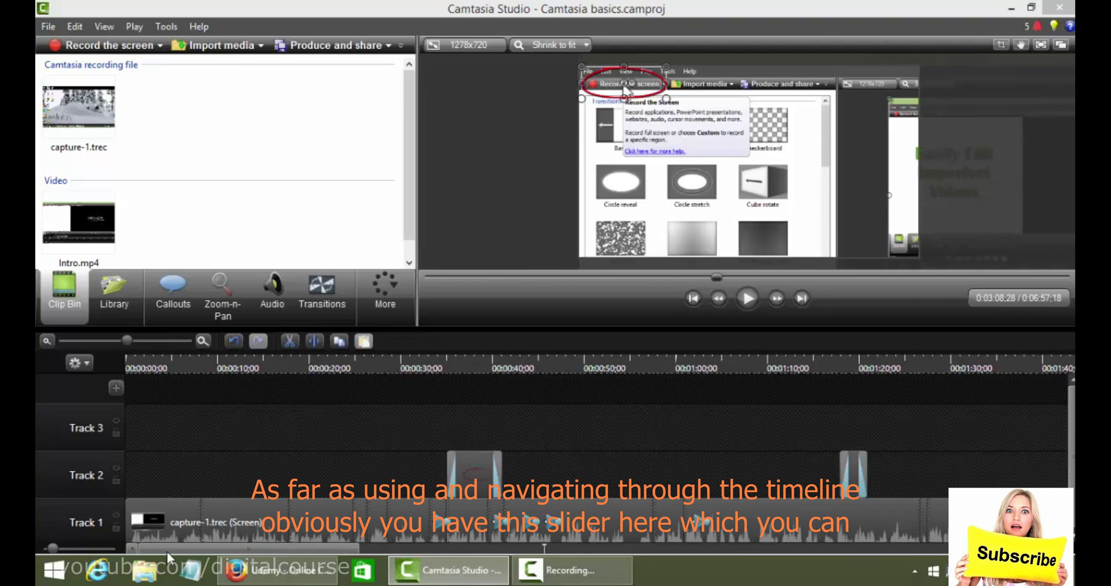
- Place the playhead at 0:01:16;05, beside the second Track 2 callout
mouse_move(167, 551)
mouse_down()
mouse_move(206, 549)
mouse_move(162, 550)
mouse_up()
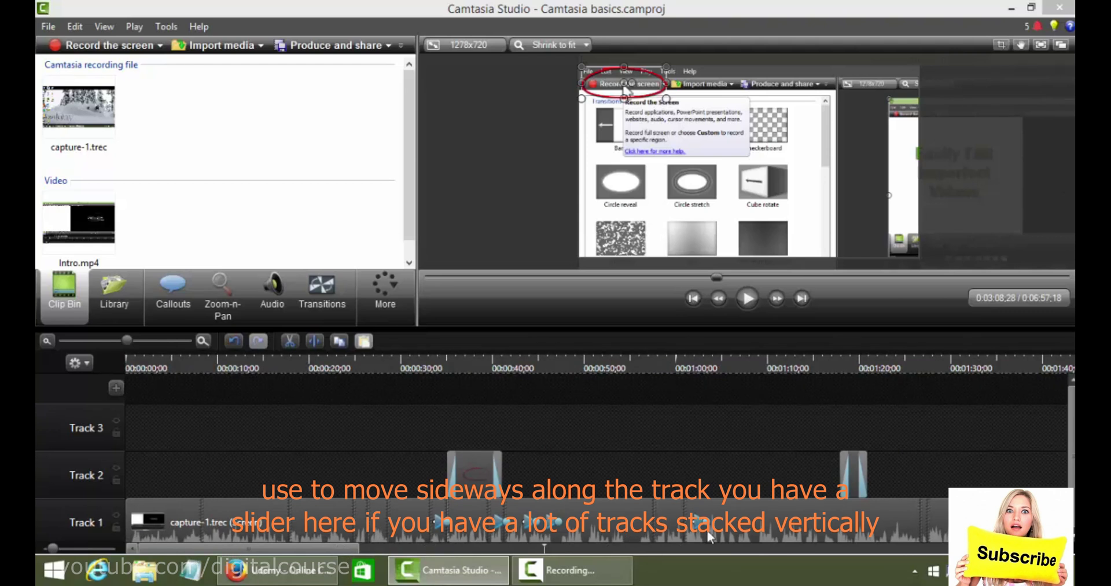
drag(1071, 422, 1072, 407)
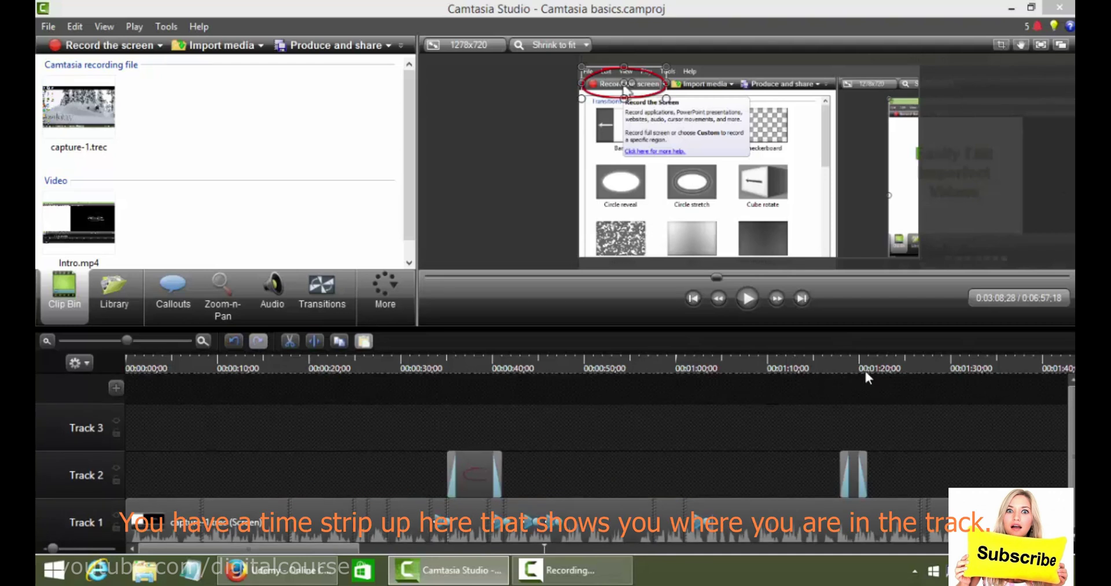
click(792, 359)
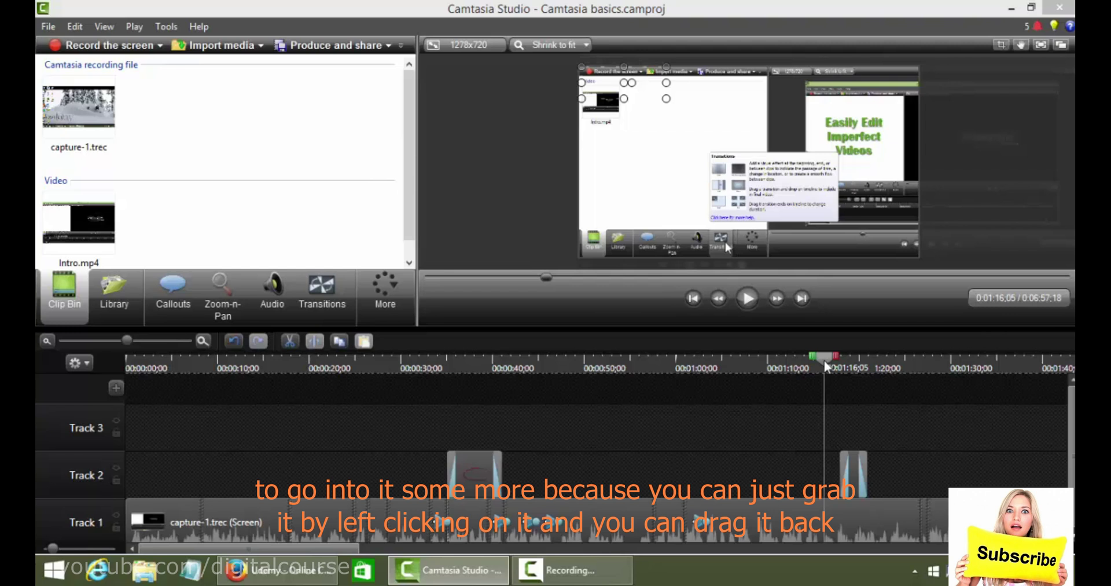
- Select the timeline range from the start to about 0:59 using the in-marker
drag(826, 363, 672, 365)
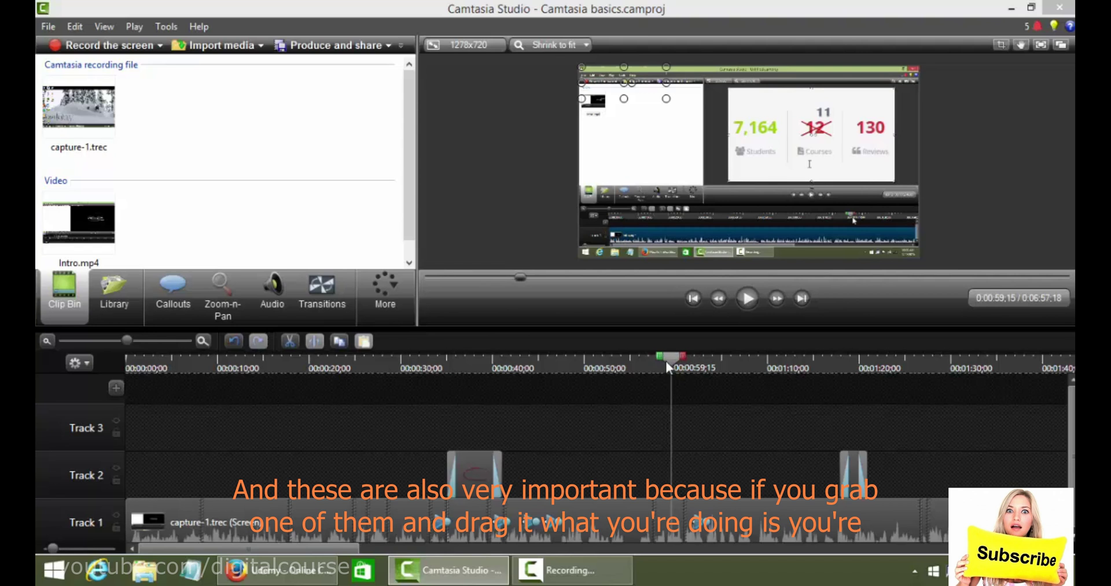
mouse_move(659, 355)
mouse_down()
mouse_move(572, 359)
mouse_move(581, 358)
mouse_up()
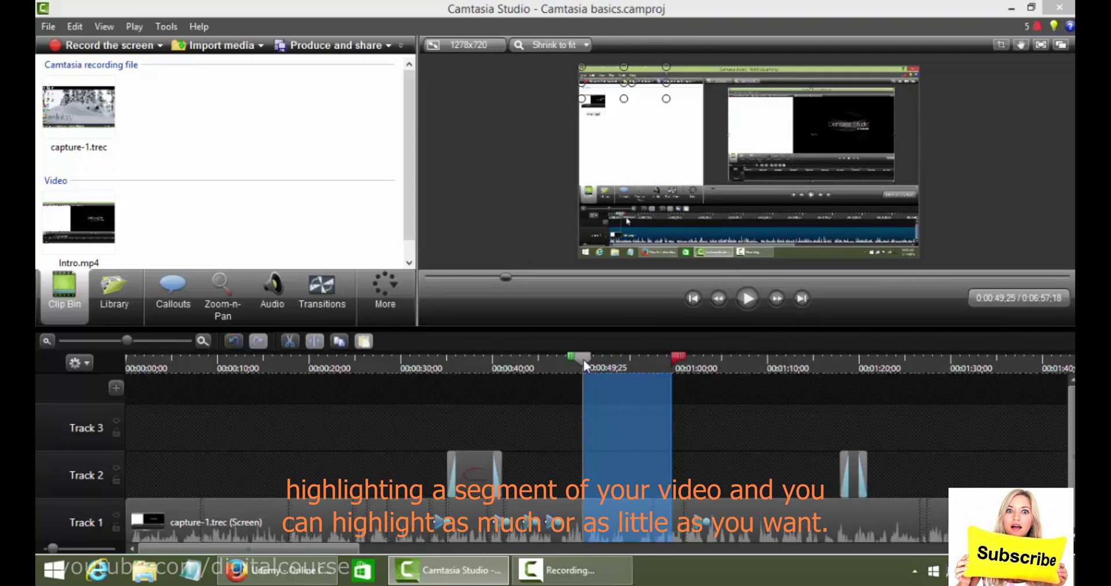
mouse_move(571, 356)
mouse_down()
mouse_move(491, 363)
mouse_move(643, 368)
mouse_move(676, 355)
mouse_move(95, 322)
mouse_move(99, 331)
mouse_up()
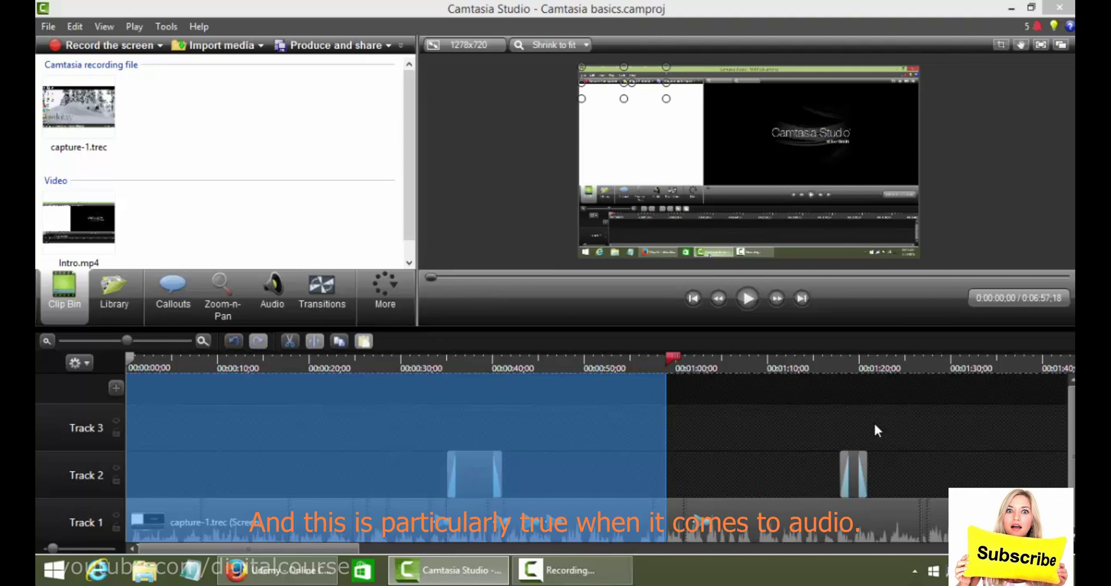
- Raise the volume of the 0:00–0:59 selection four times with the Audio tools
click(269, 289)
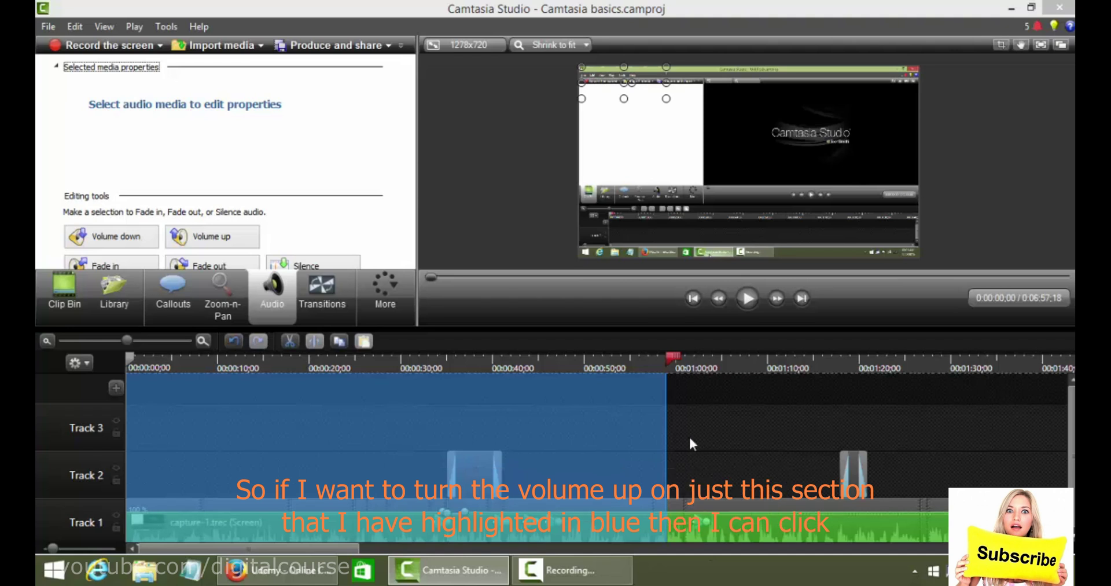
click(207, 239)
click(207, 238)
click(207, 239)
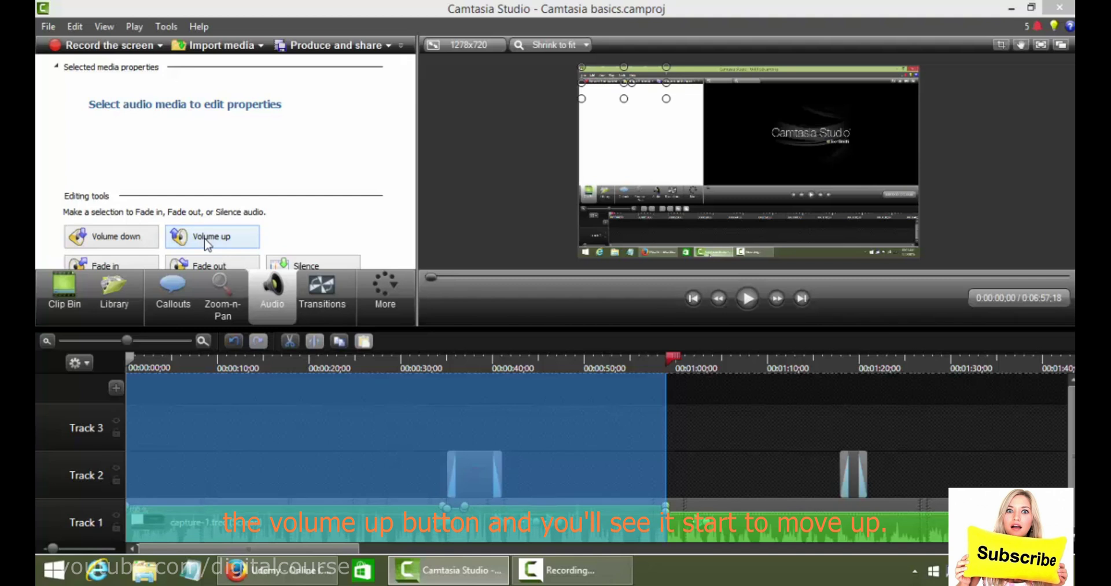
click(208, 238)
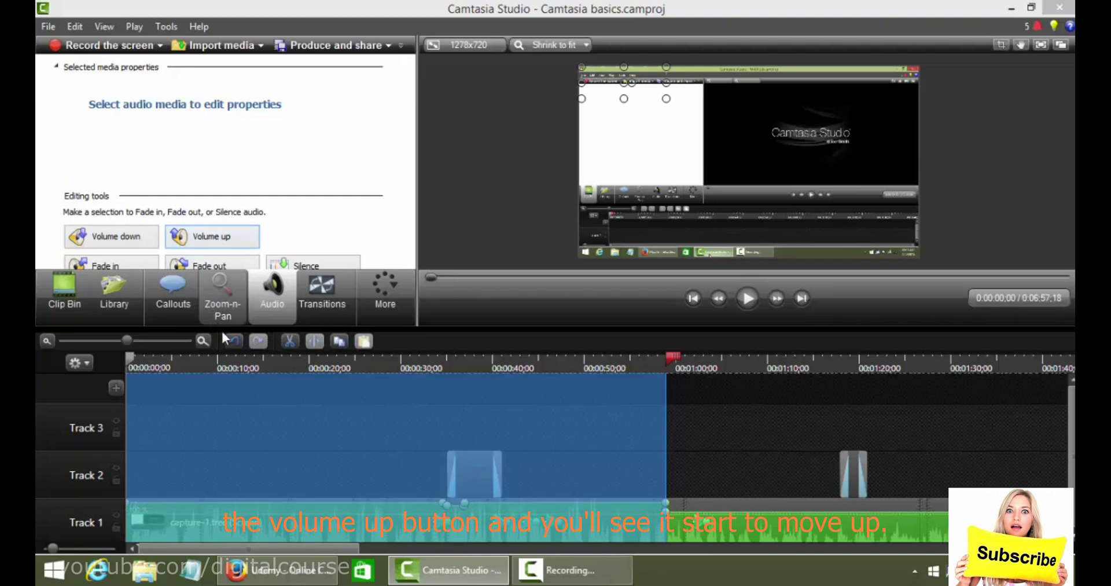
- Undo all four volume increases to restore the original audio level
click(234, 341)
click(233, 342)
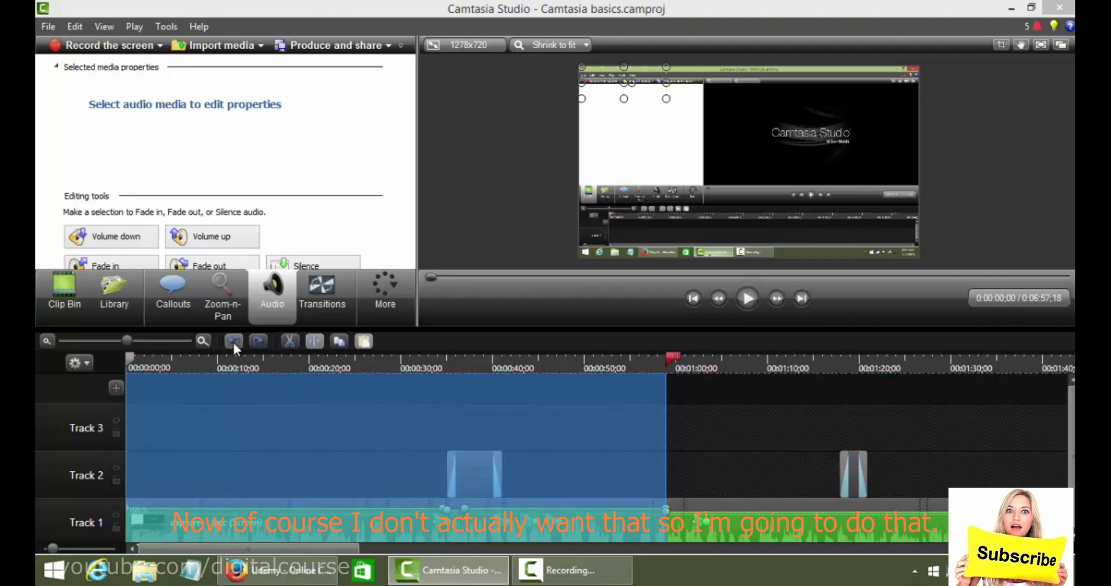
click(234, 341)
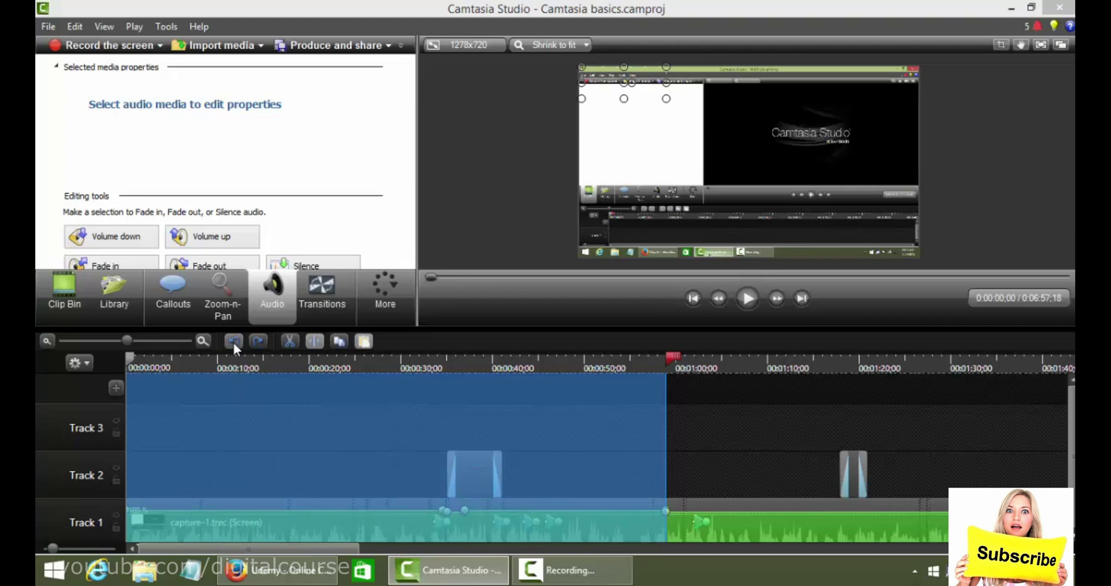
click(234, 341)
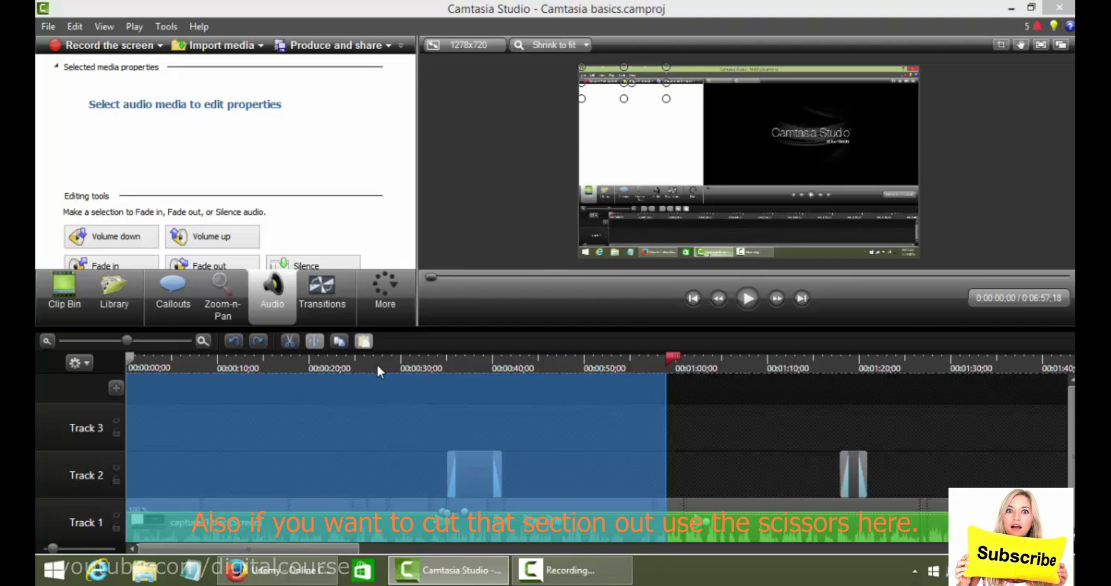
- Cut the selected section, undo the cut, and park the playhead at 0:32
click(292, 343)
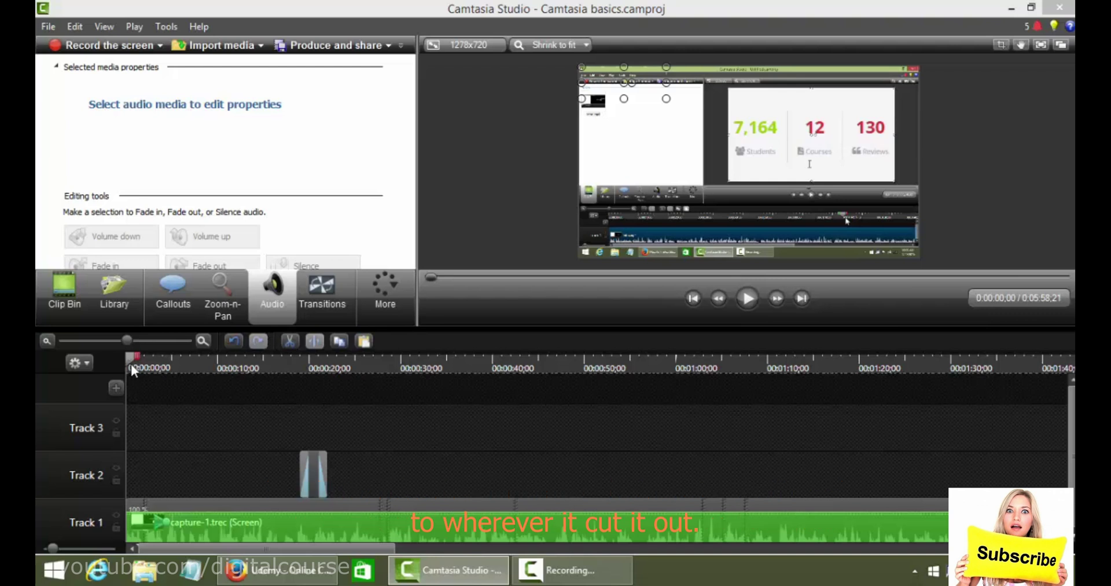
click(233, 343)
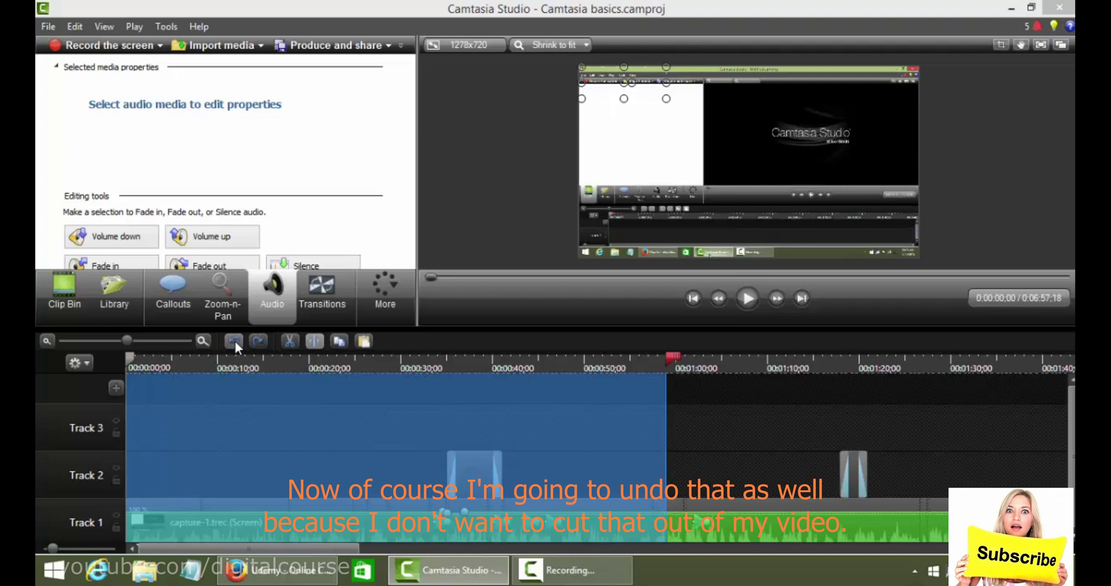
click(419, 361)
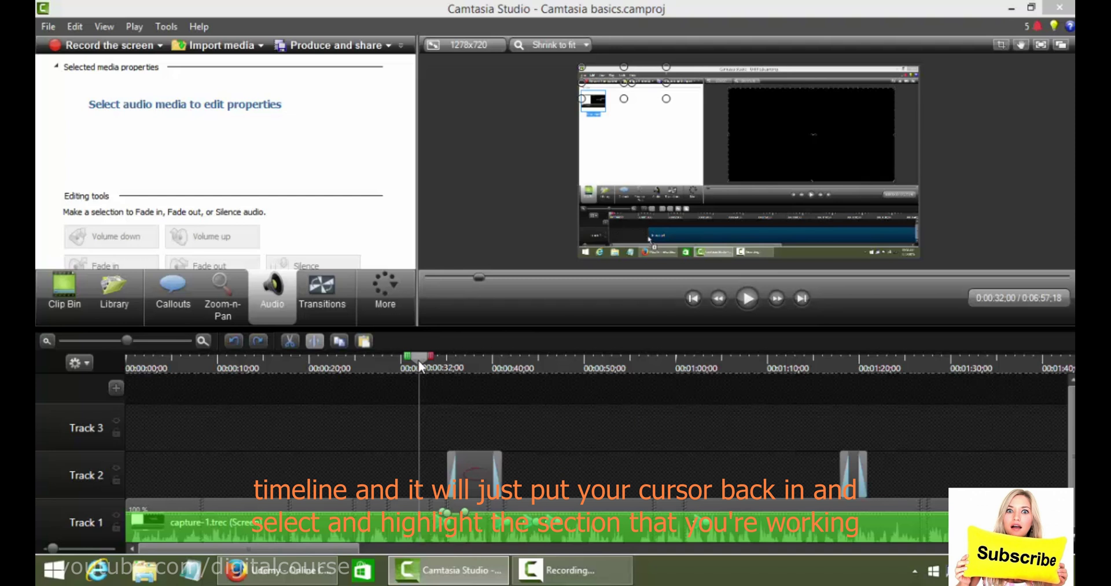
- Play the project from 0:32 and pause it at 0:00:46;27
mouse_move(420, 362)
mouse_down()
mouse_move(341, 362)
mouse_move(427, 364)
mouse_up()
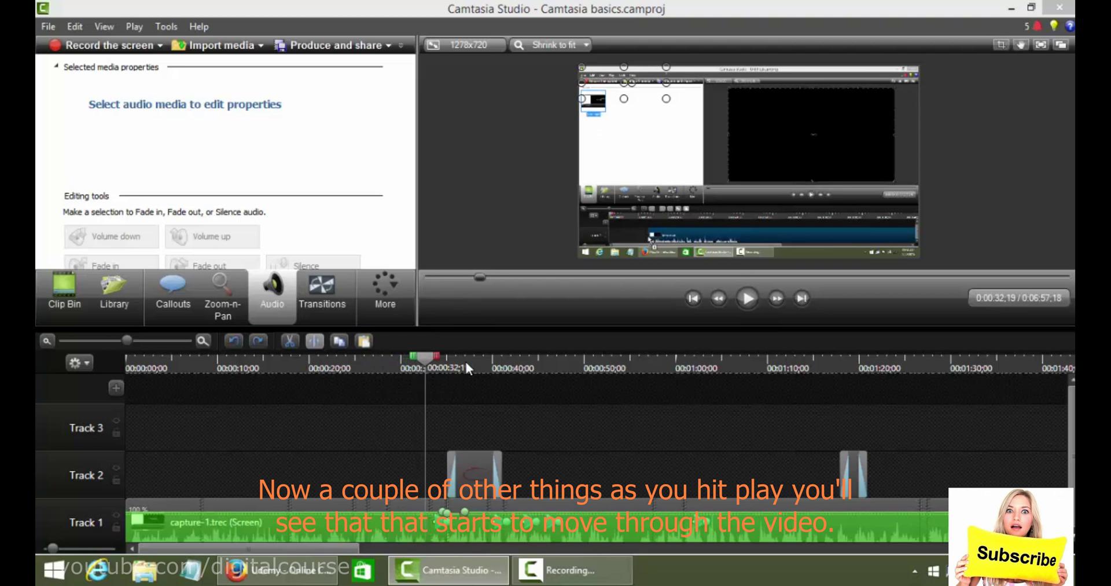
click(747, 301)
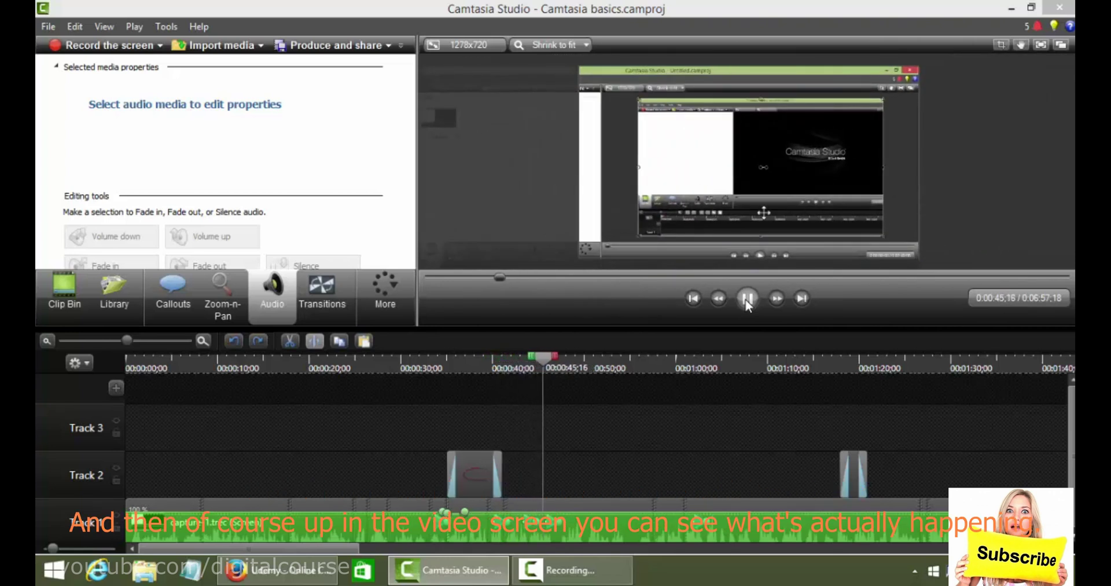
click(748, 299)
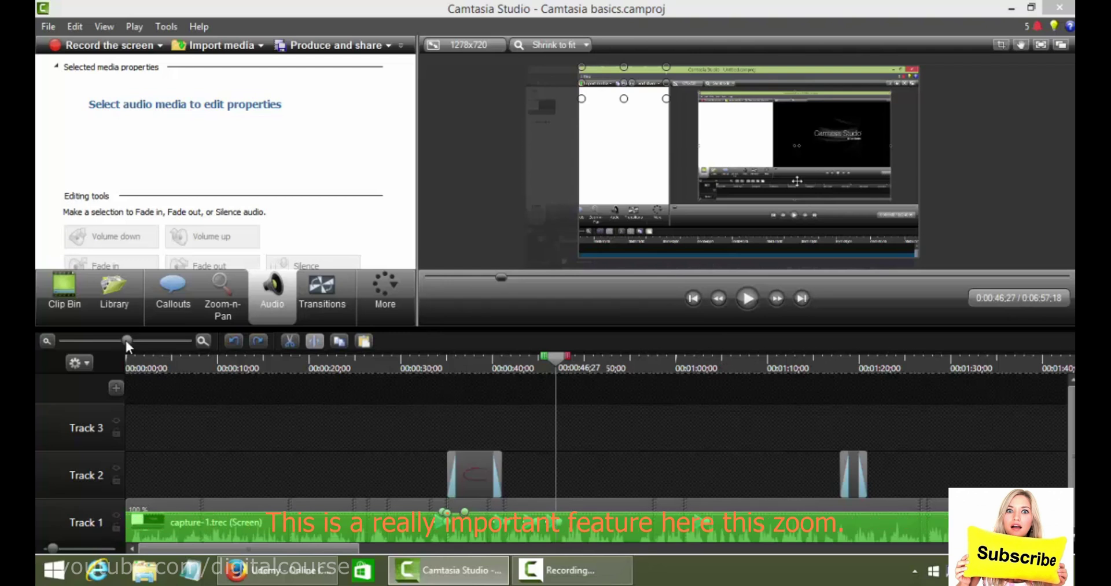
- Zoom the timeline out twice so the whole 6:57 project fits in view
click(46, 341)
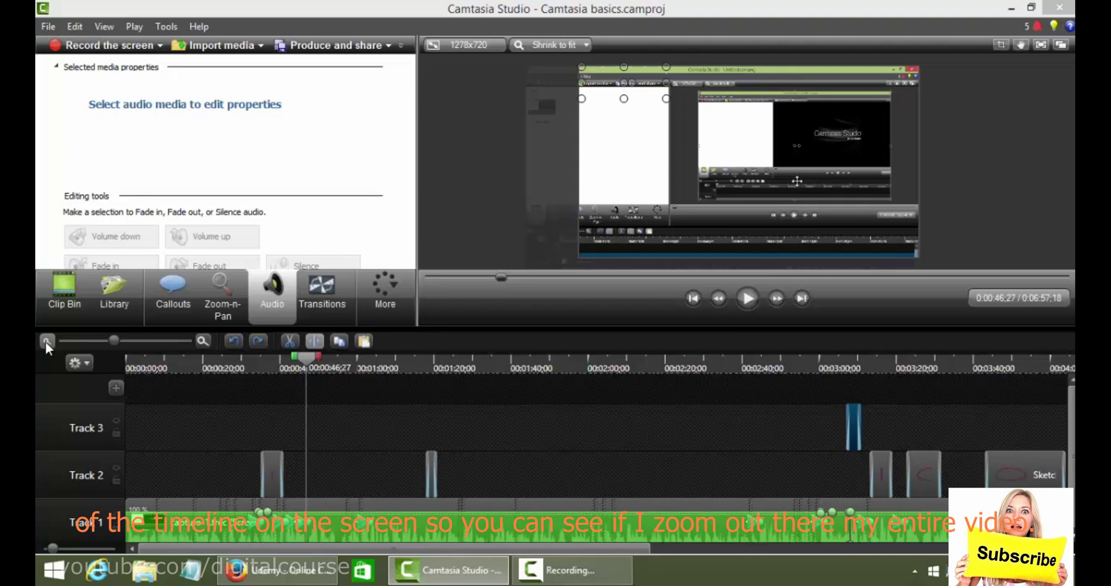
click(45, 341)
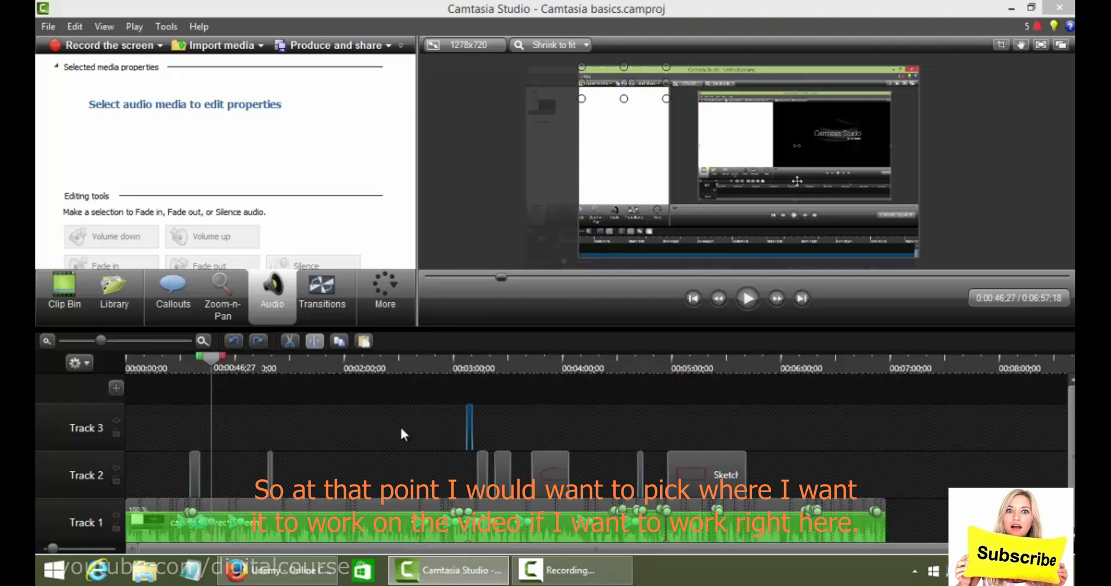
- Set the playhead at 0:02:30;21 and zoom in to about three seconds of video
click(400, 367)
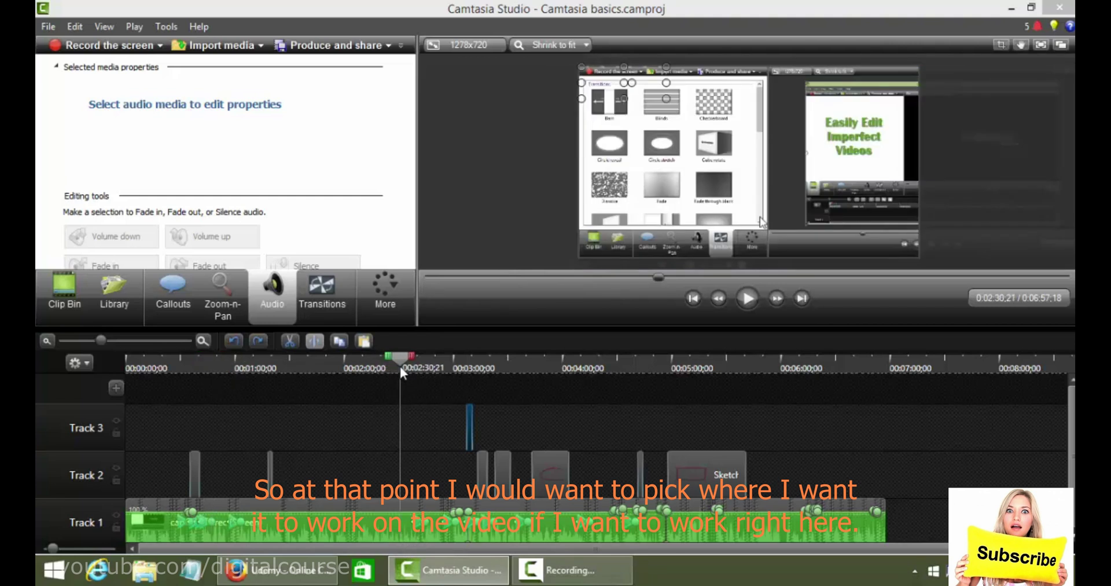
click(203, 340)
click(202, 340)
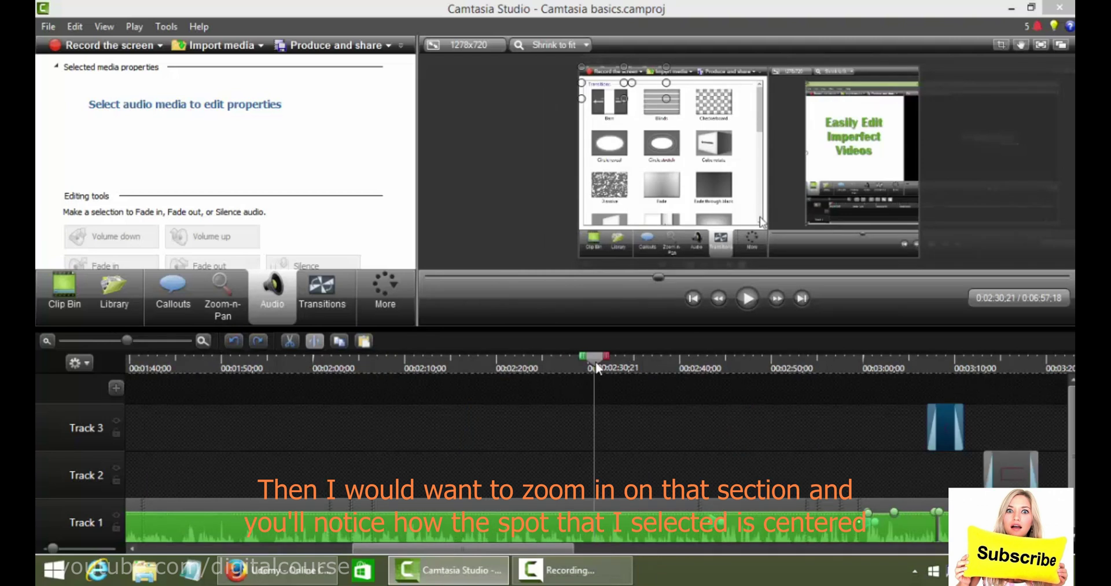
click(203, 339)
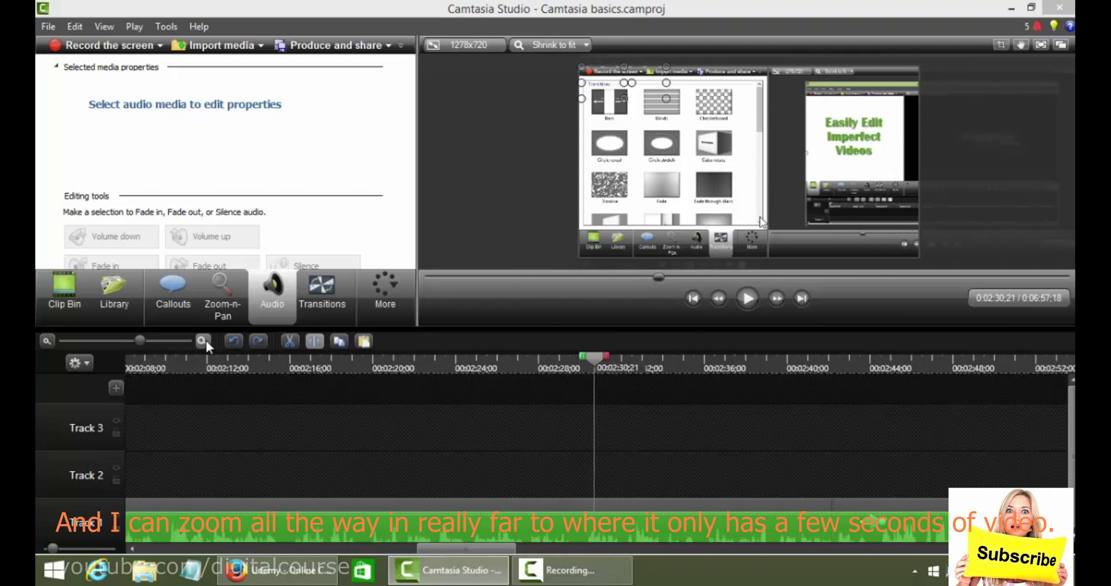
click(206, 341)
click(206, 340)
click(206, 341)
click(206, 340)
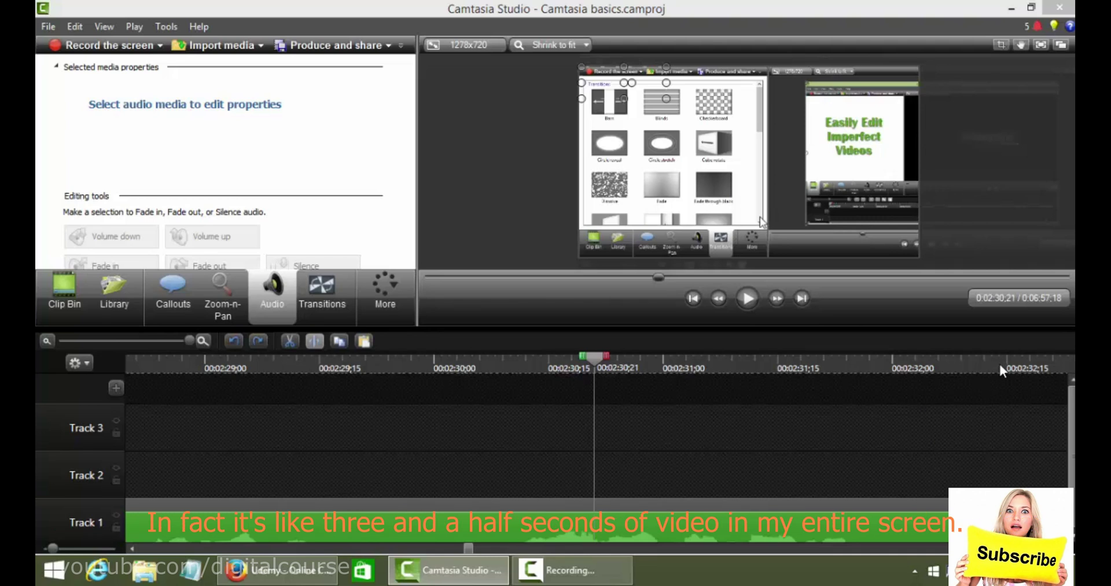
- Select tiny audio stretches such as 29;09–29;16, then clear the selection at 0:02:29;23
drag(583, 356, 503, 365)
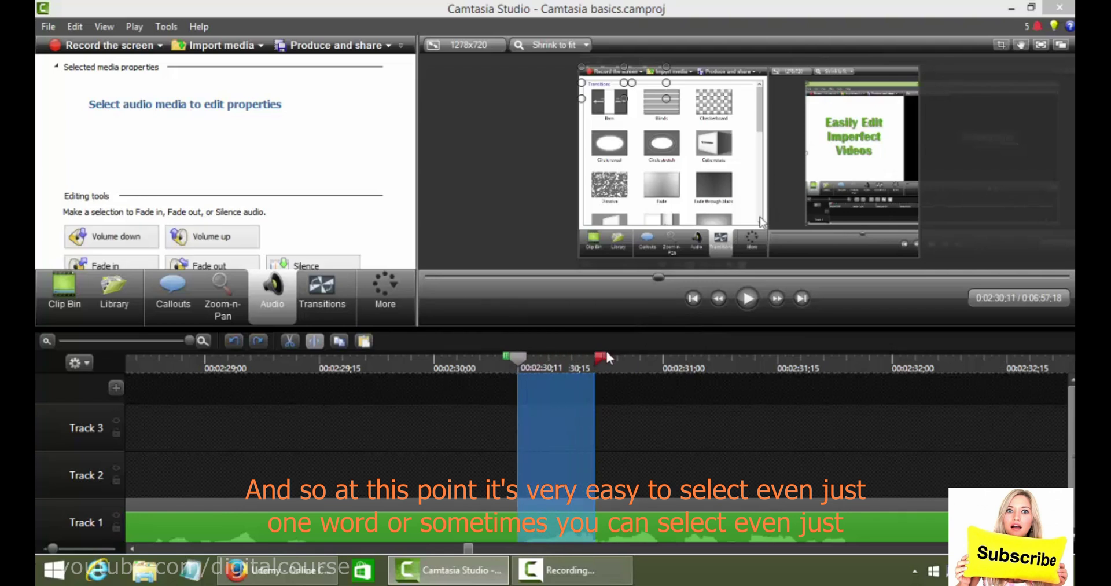
drag(605, 353, 613, 355)
drag(505, 355, 568, 363)
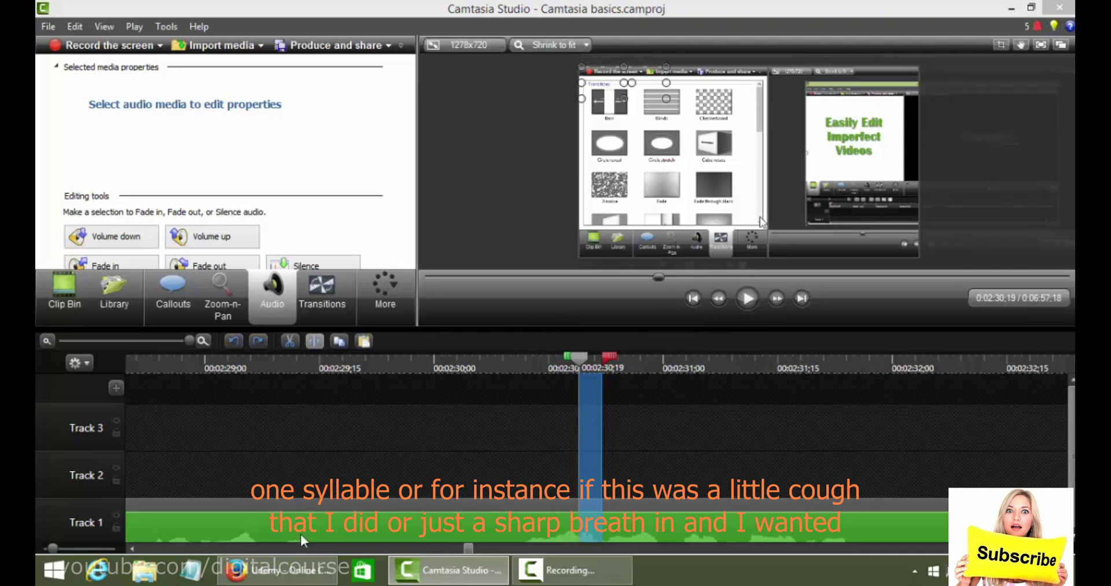
click(274, 360)
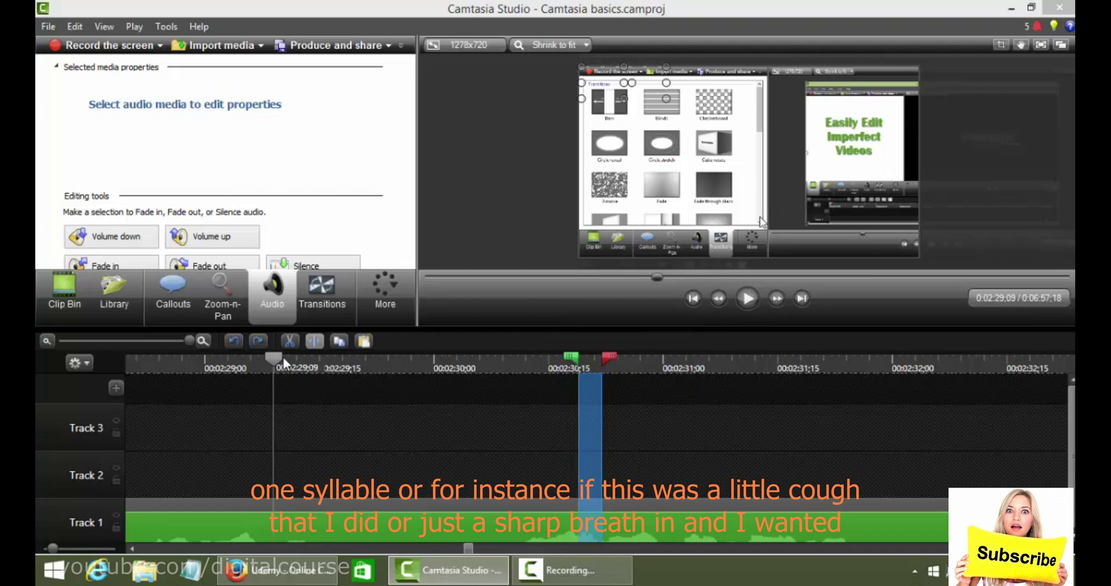
drag(274, 359, 338, 366)
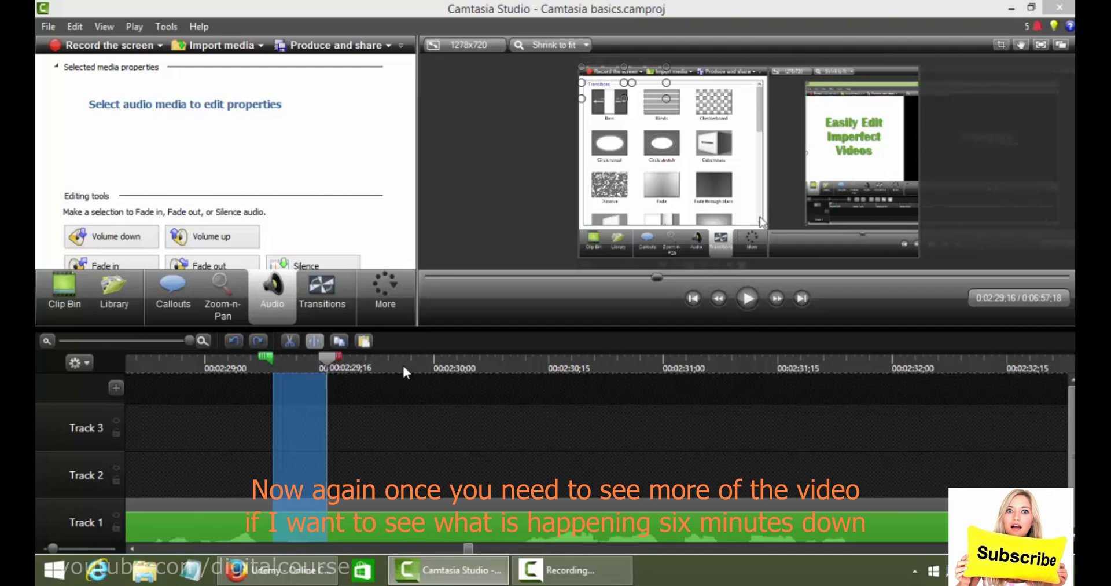
click(380, 364)
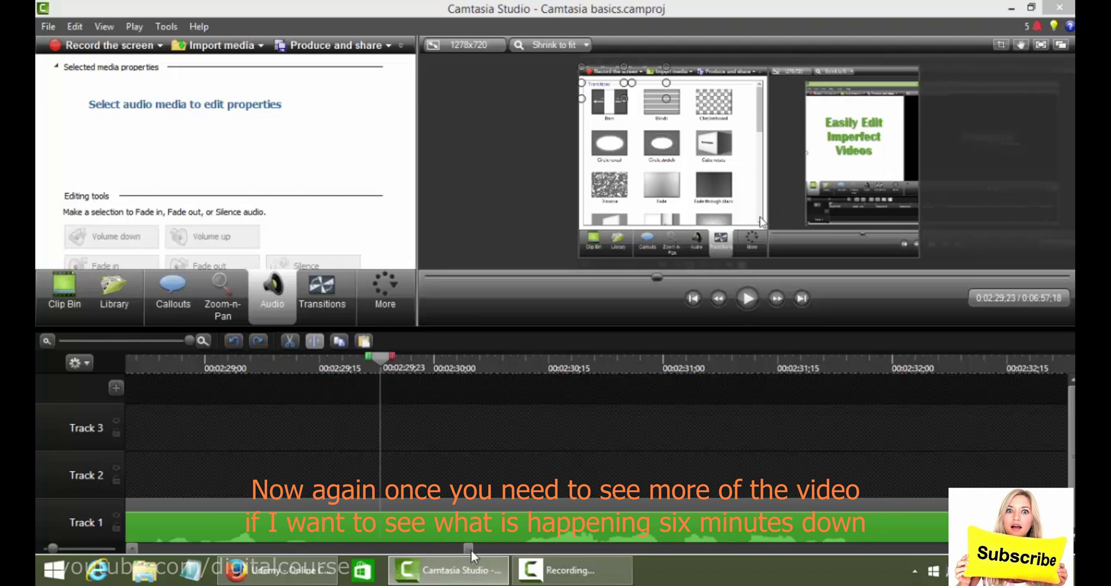
drag(471, 550, 509, 555)
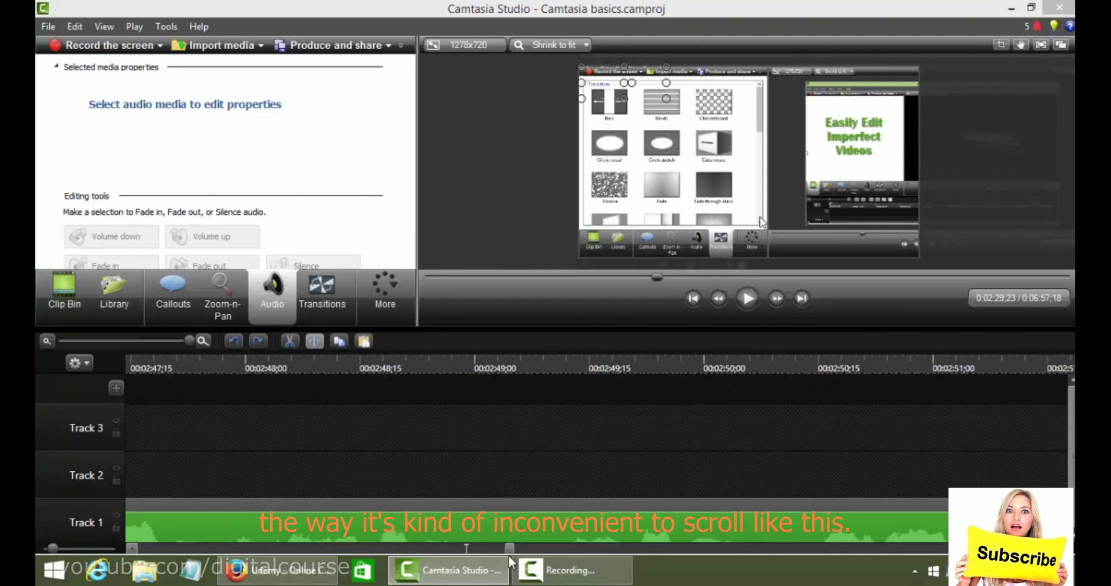
- Zoom out, set the playhead to 0:02:54;04, and zoom back in around it
click(48, 341)
click(49, 341)
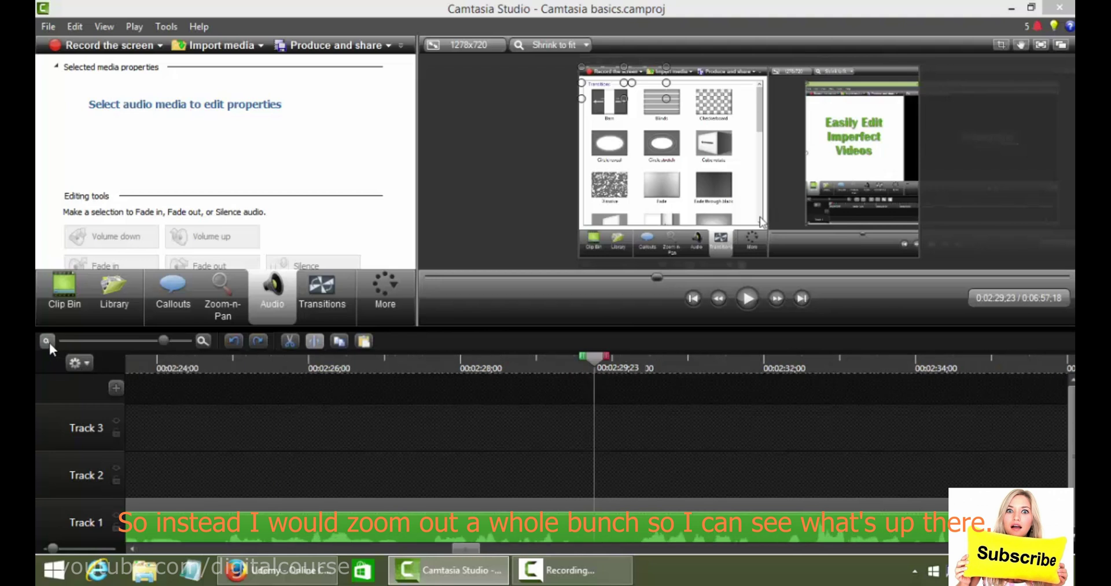
click(48, 341)
click(48, 341)
click(48, 342)
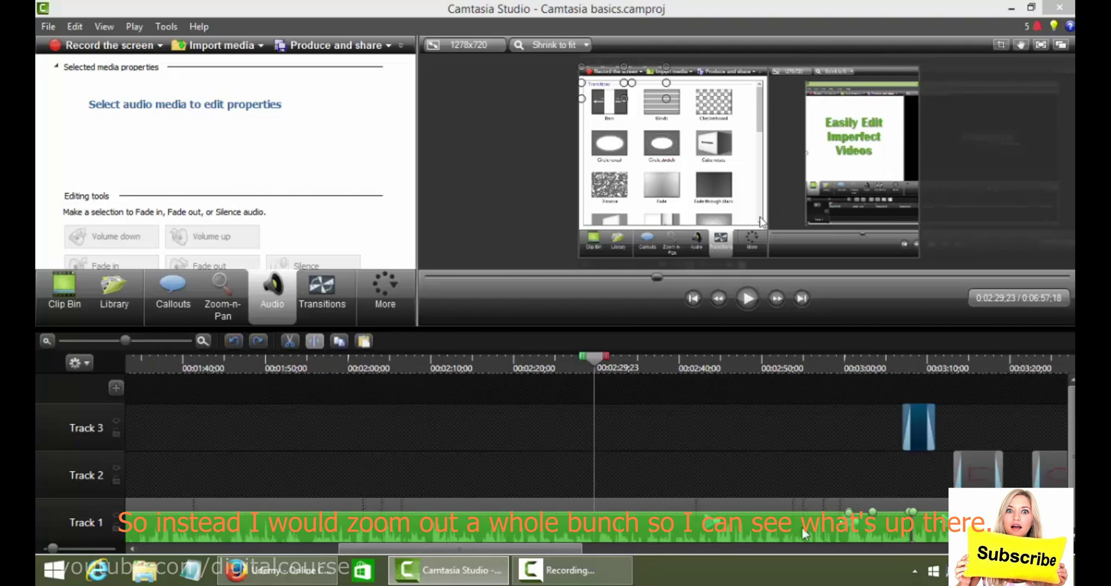
drag(596, 358, 649, 357)
click(798, 363)
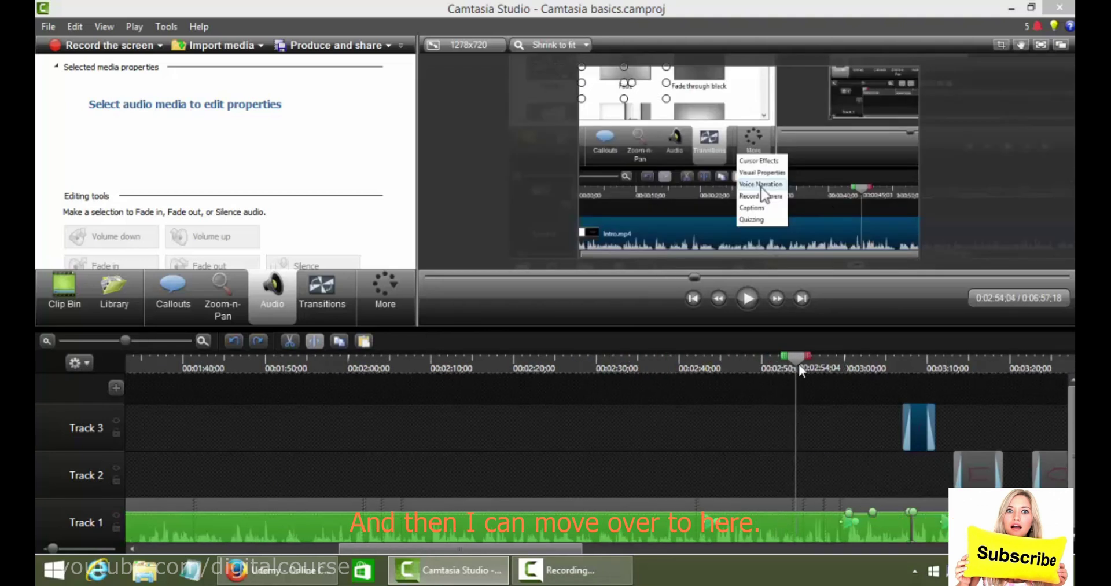
click(202, 341)
click(202, 341)
click(201, 341)
click(201, 342)
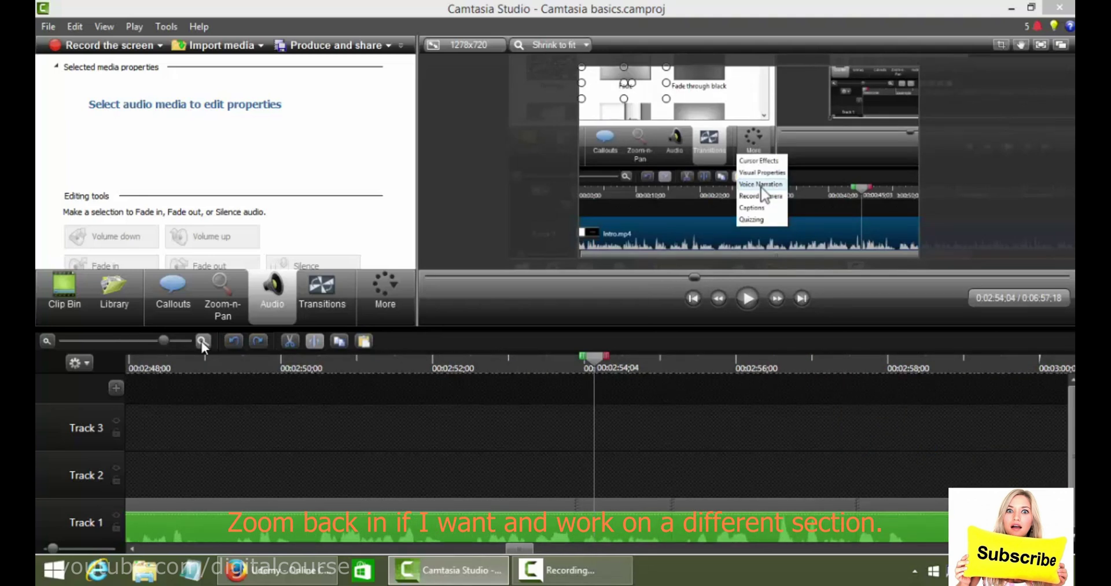
- Make all timeline tracks taller and resize the splitter to give the preview more room
drag(519, 548, 456, 549)
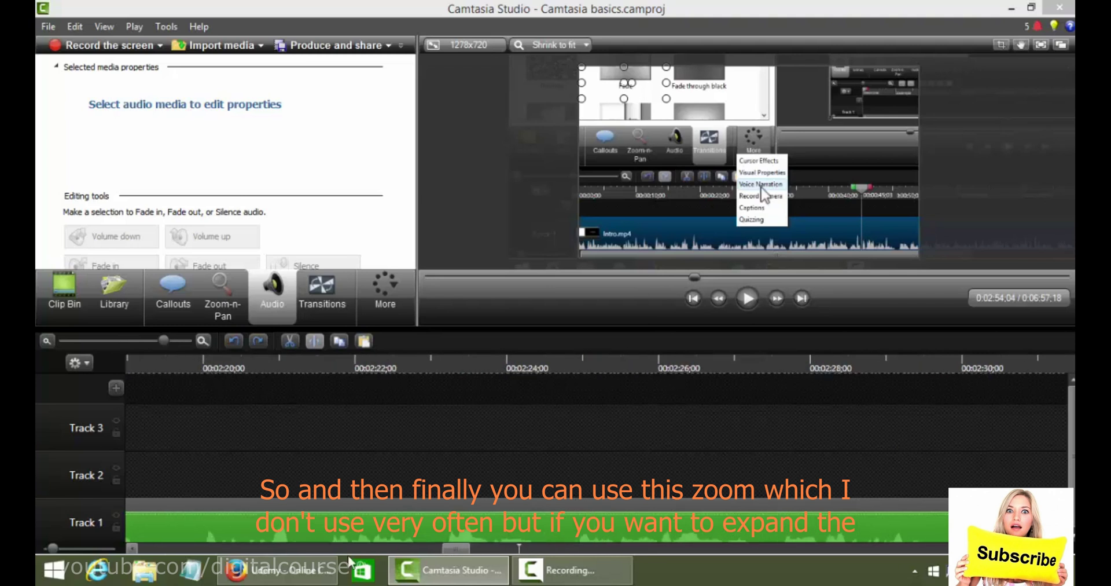
drag(350, 560, 57, 548)
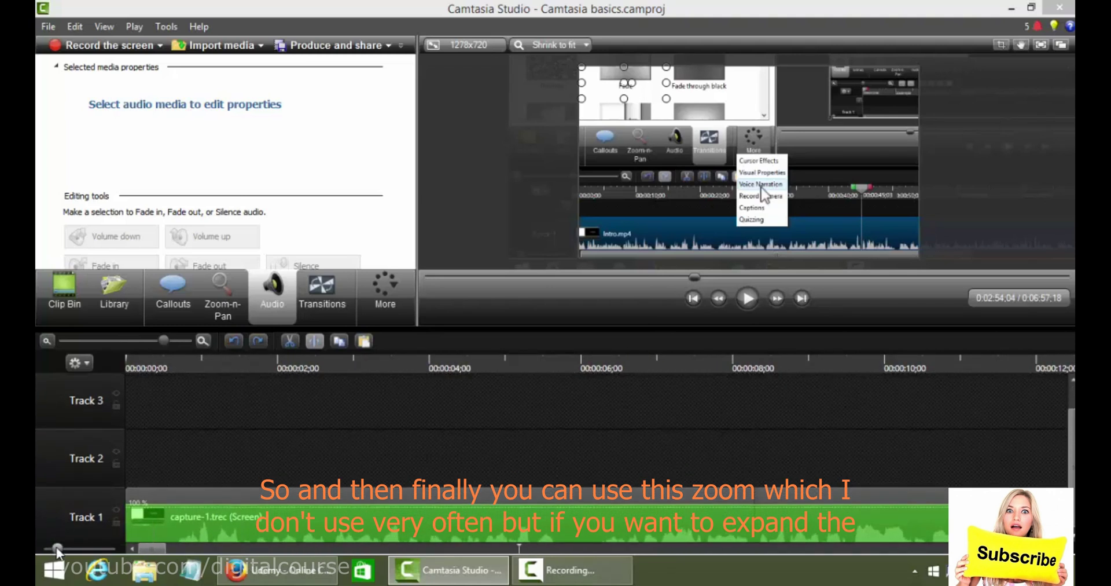
mouse_move(58, 547)
mouse_down()
mouse_move(95, 548)
mouse_move(47, 553)
mouse_move(57, 553)
mouse_up()
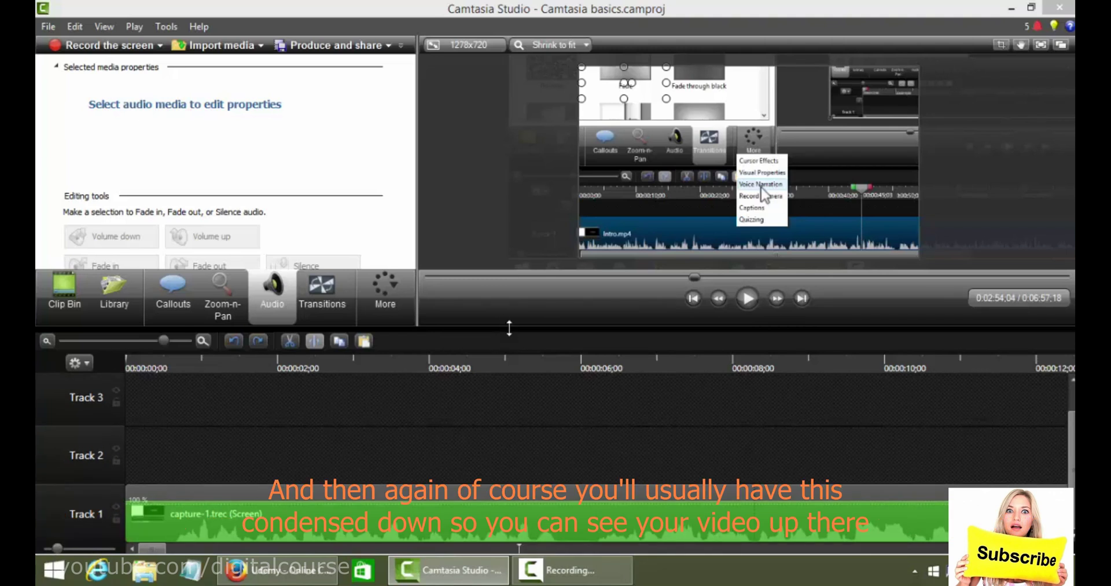
drag(509, 328, 506, 405)
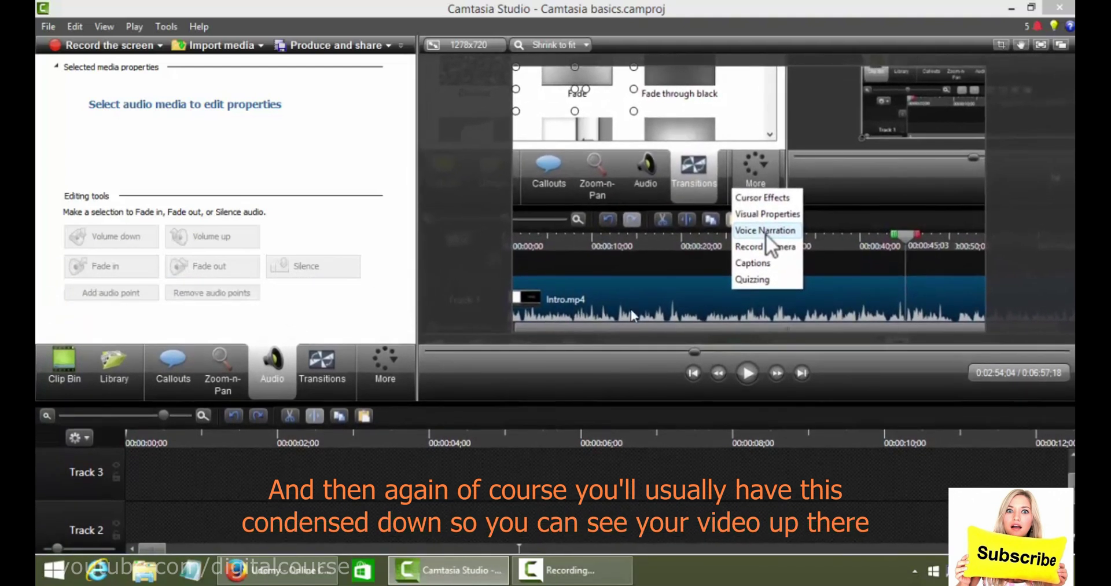
scroll(578, 497, down, 2)
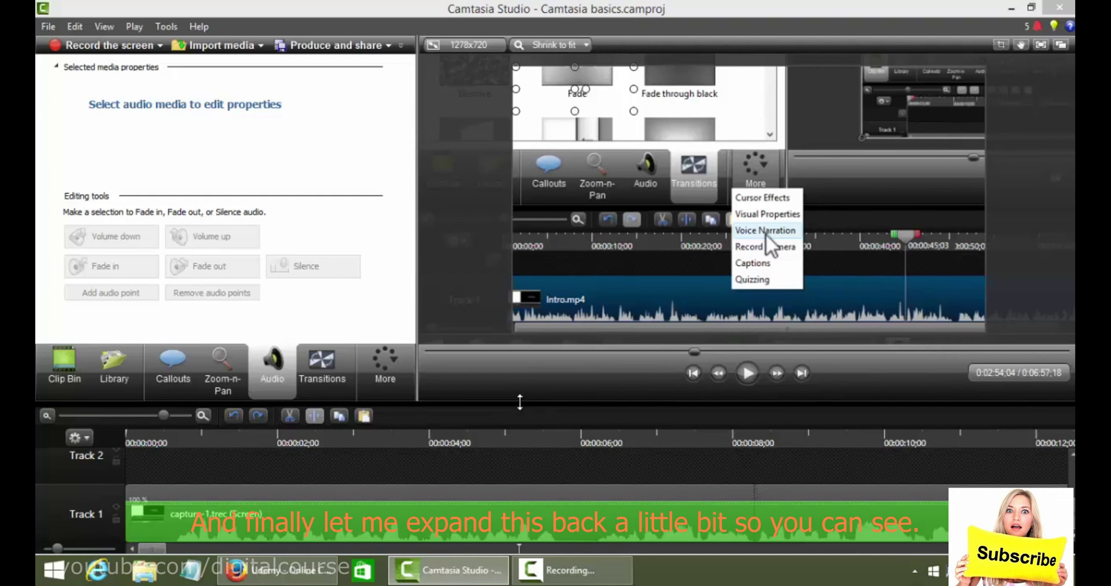
drag(521, 400, 520, 369)
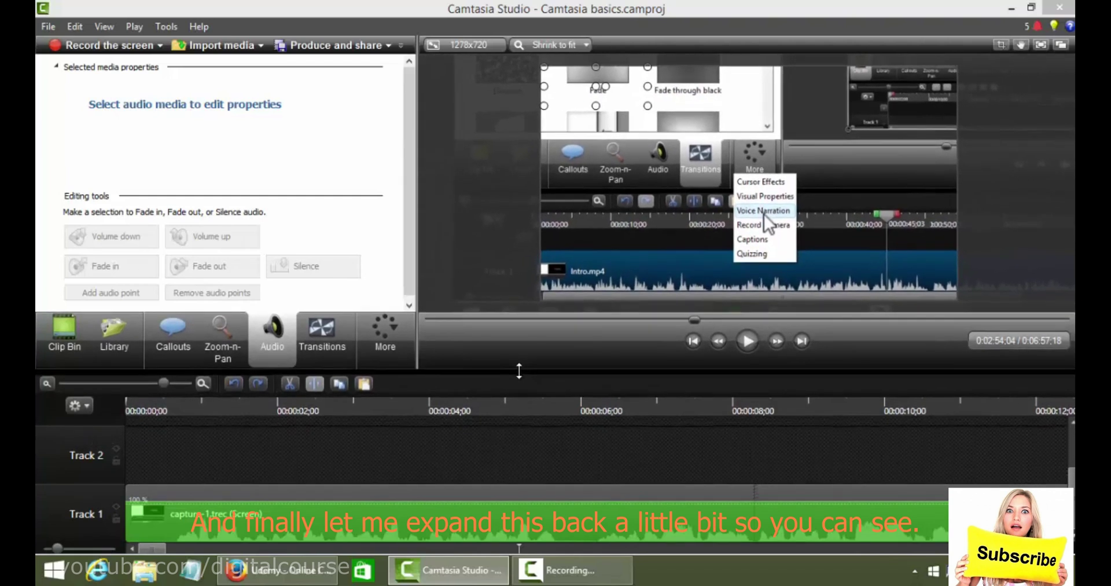
- Zoom the timeline out around 2:54 to reveal the Sketch clip
click(45, 384)
click(46, 383)
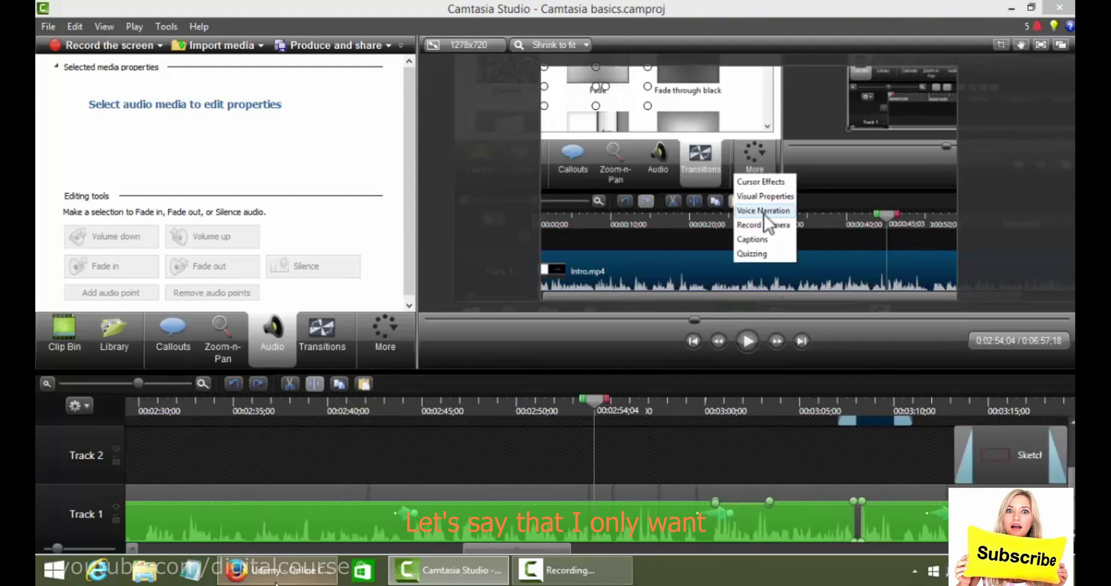
drag(501, 553, 538, 569)
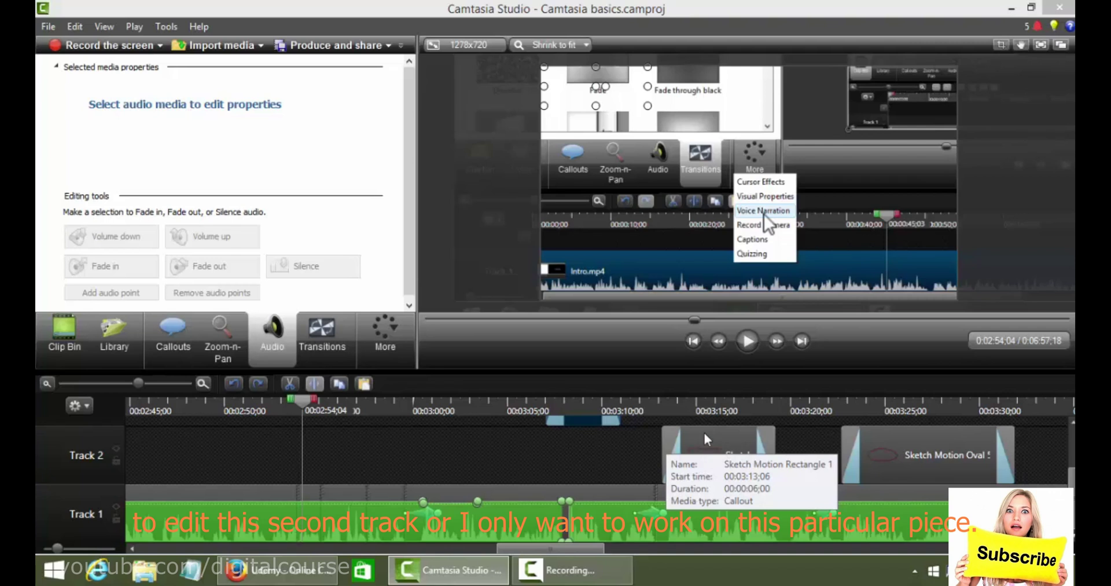
- Shrink the preview to show Track 3, lock Track 3, and move the playhead to about 0:03:11
drag(650, 369, 651, 337)
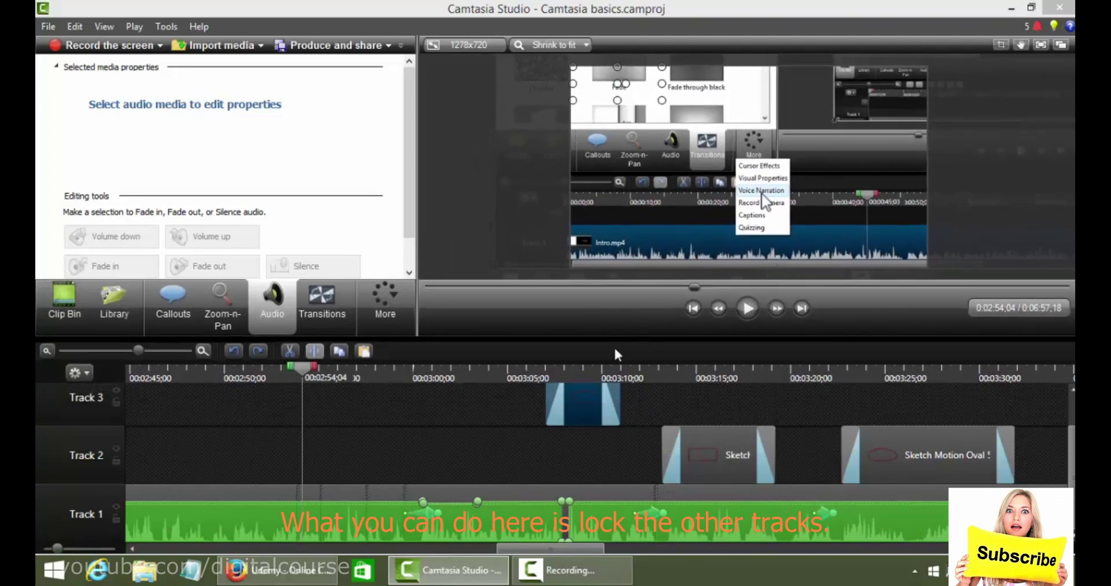
click(116, 402)
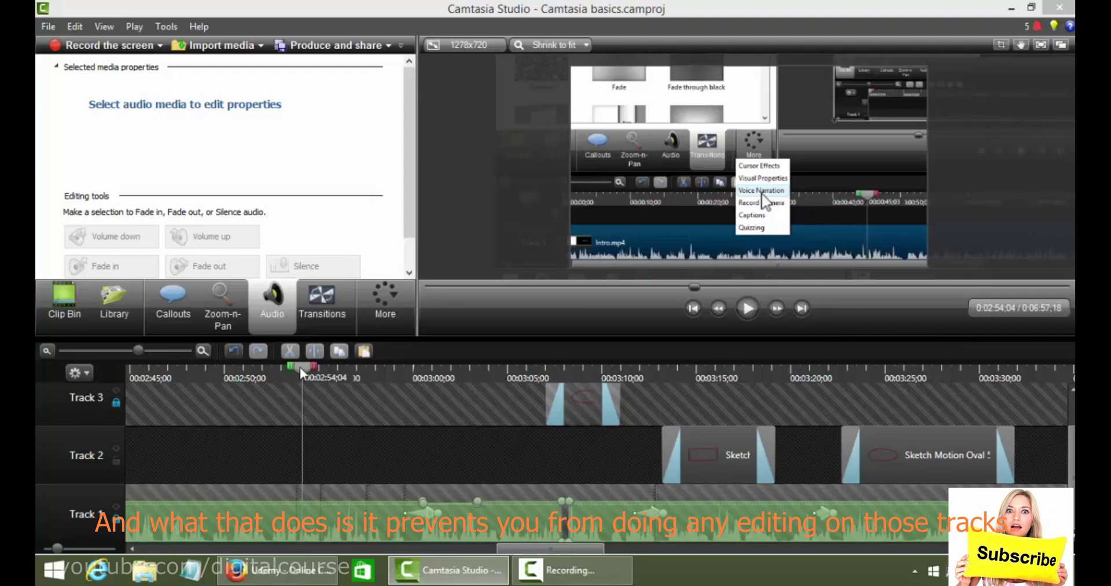
drag(303, 373, 809, 388)
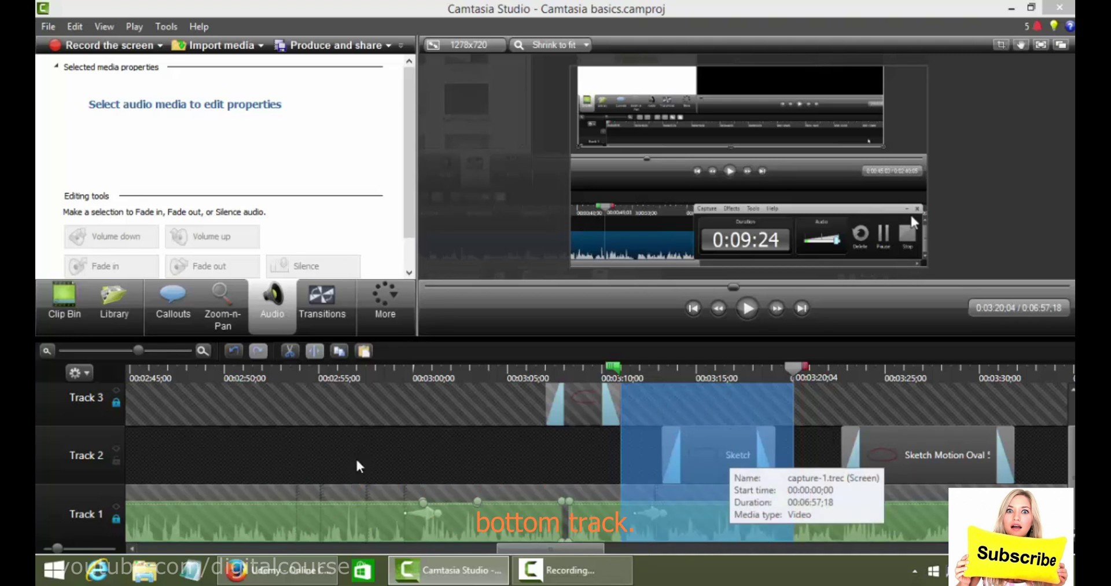
- Unlock Track 1, silence then restore the selected audio, and unlock Track 3
click(116, 519)
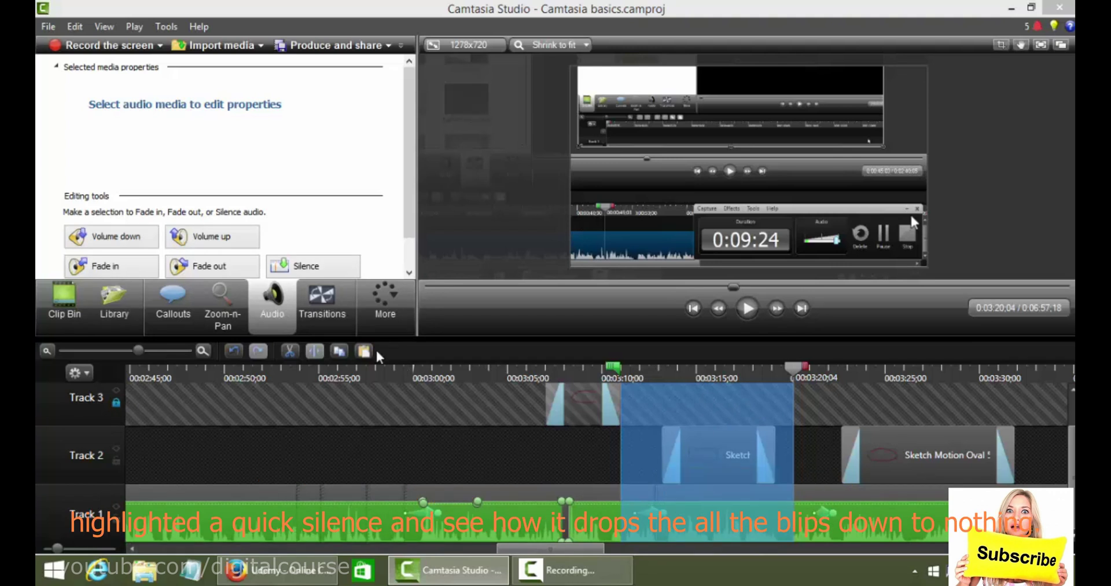
click(307, 267)
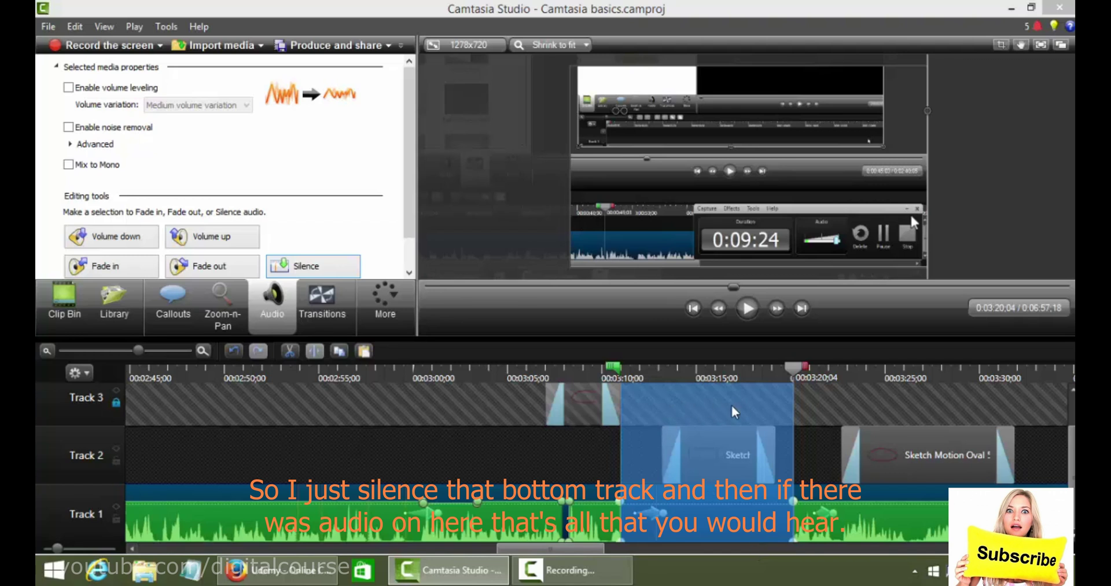
click(235, 354)
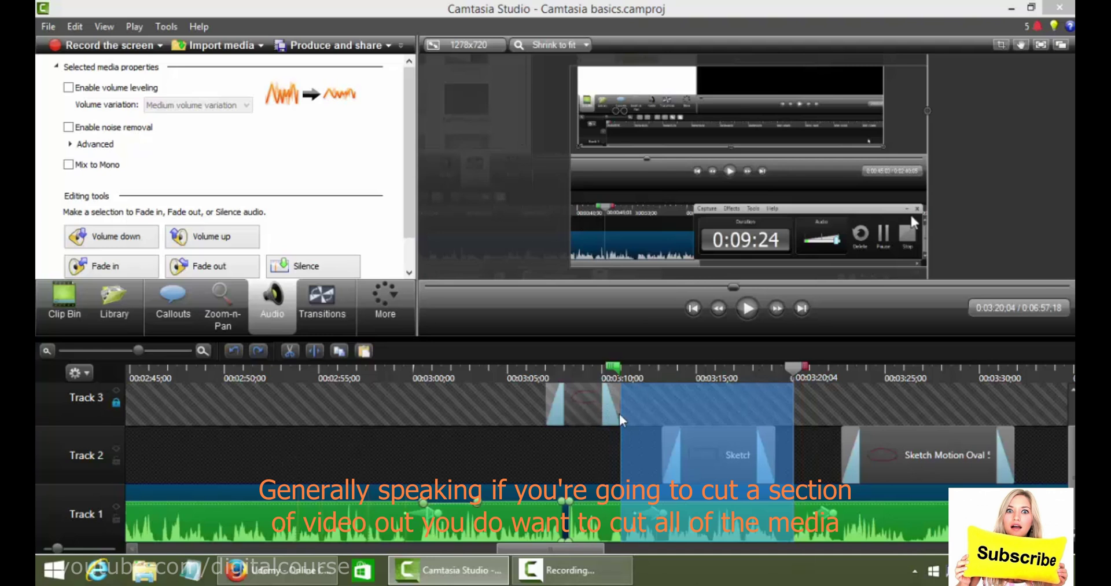
click(117, 404)
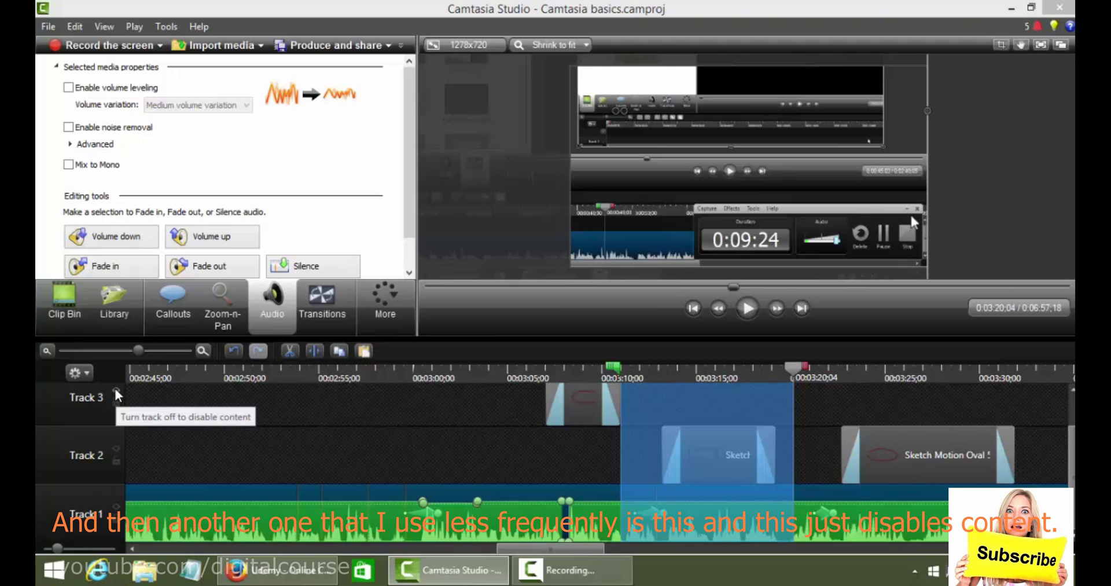
click(527, 371)
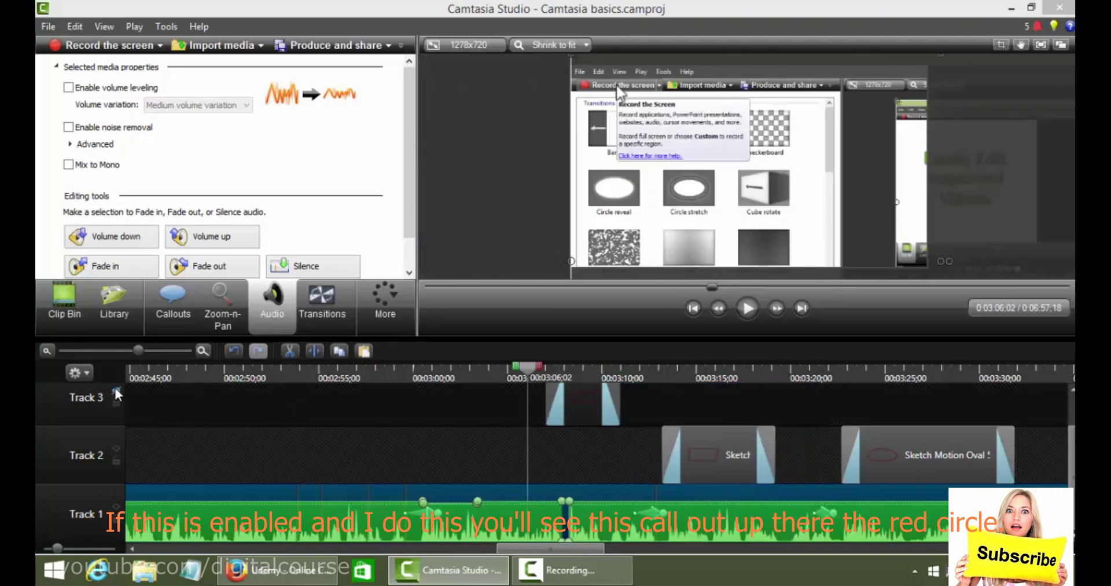
click(748, 308)
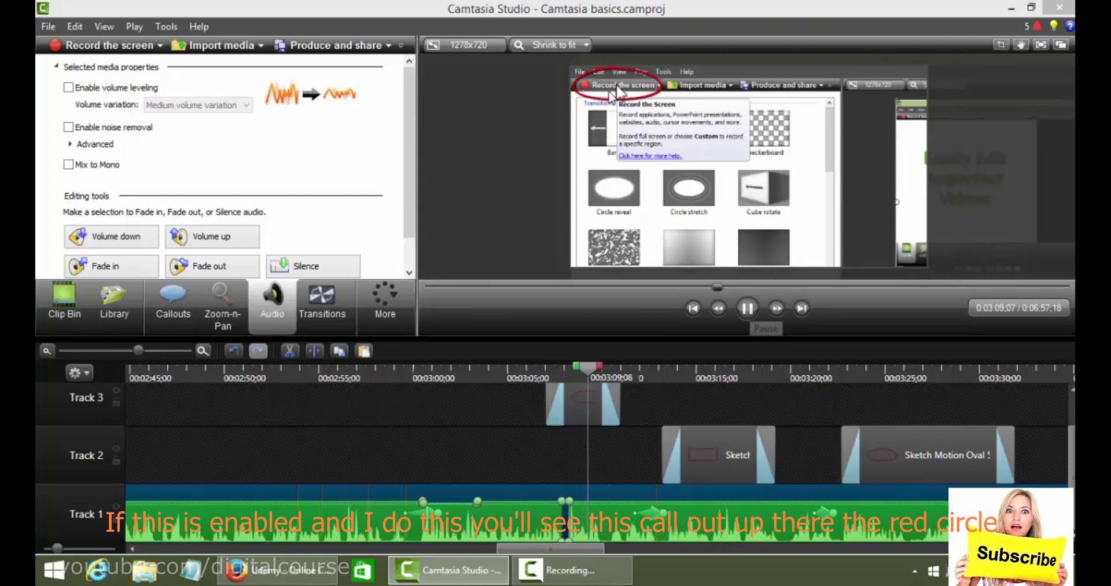
drag(617, 367, 520, 376)
click(117, 391)
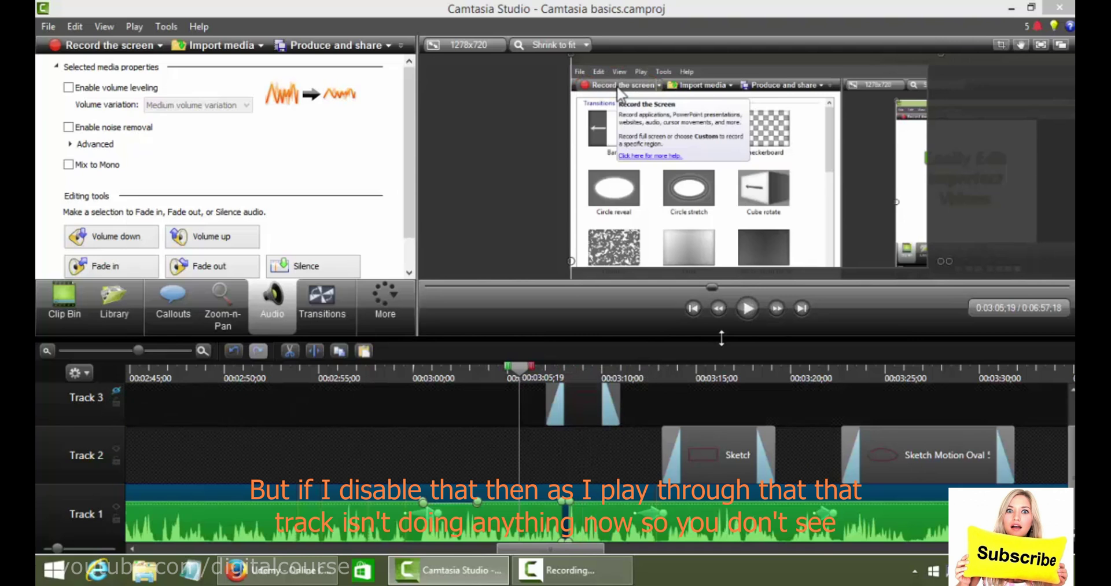
click(747, 309)
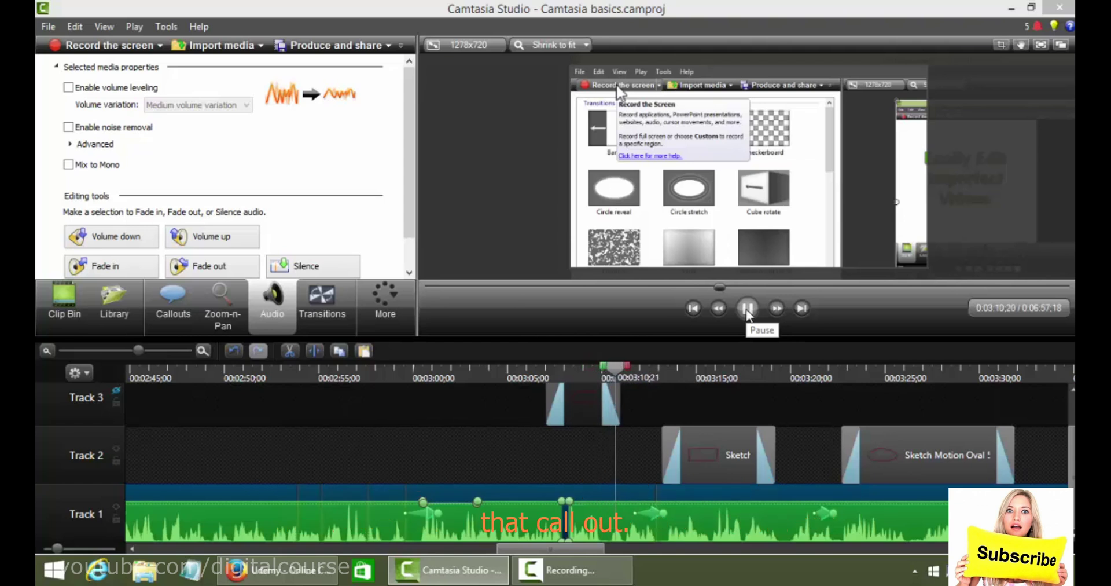
click(747, 308)
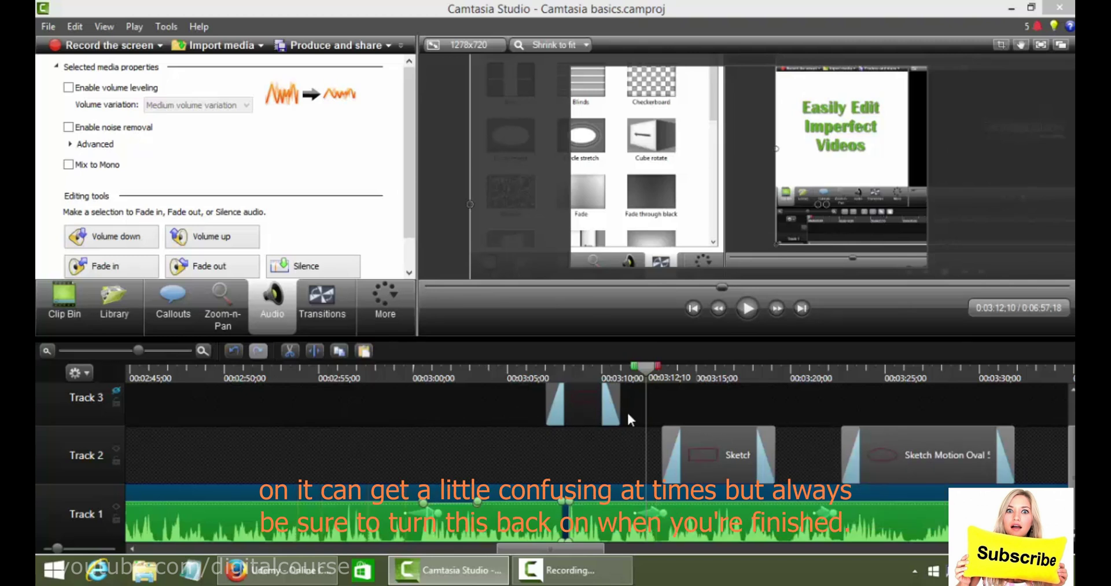
click(115, 390)
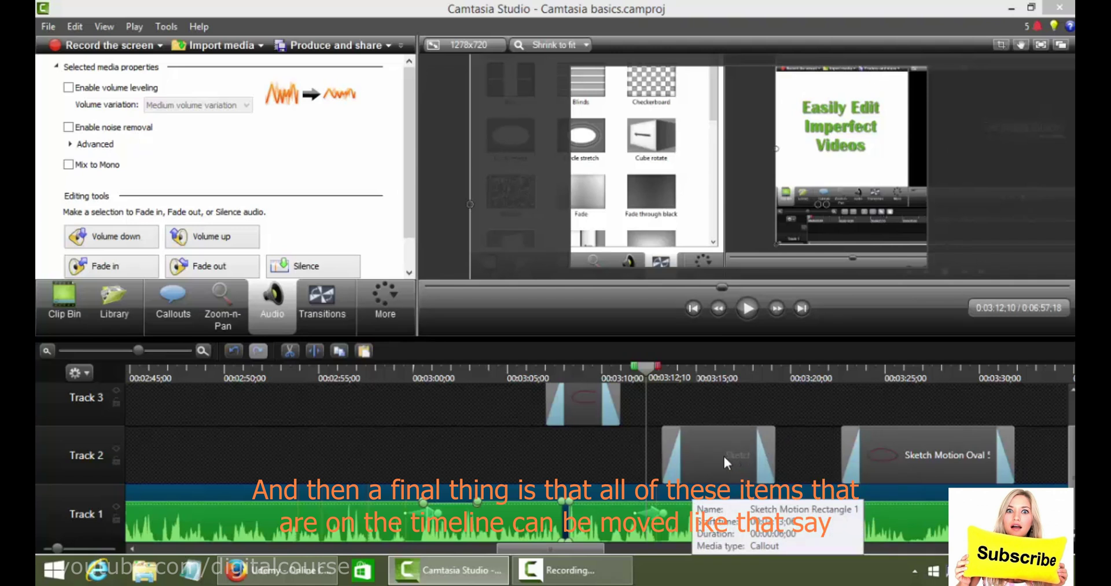
- Move the Sketch Motion Oval 8 callout from Track 3 onto Track 2, then remove all empty tracks
click(586, 398)
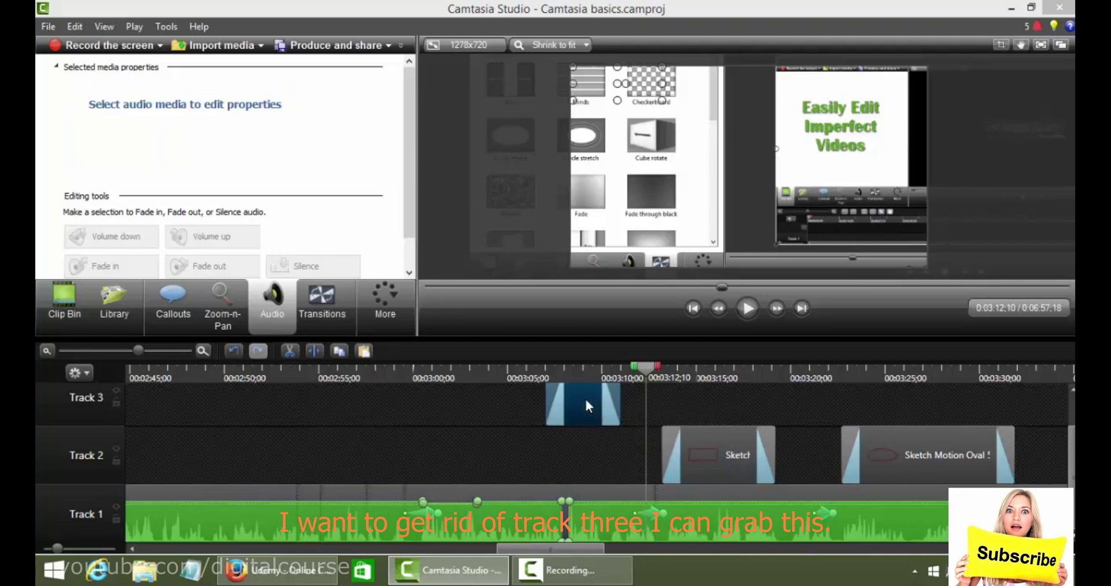
drag(586, 400, 583, 447)
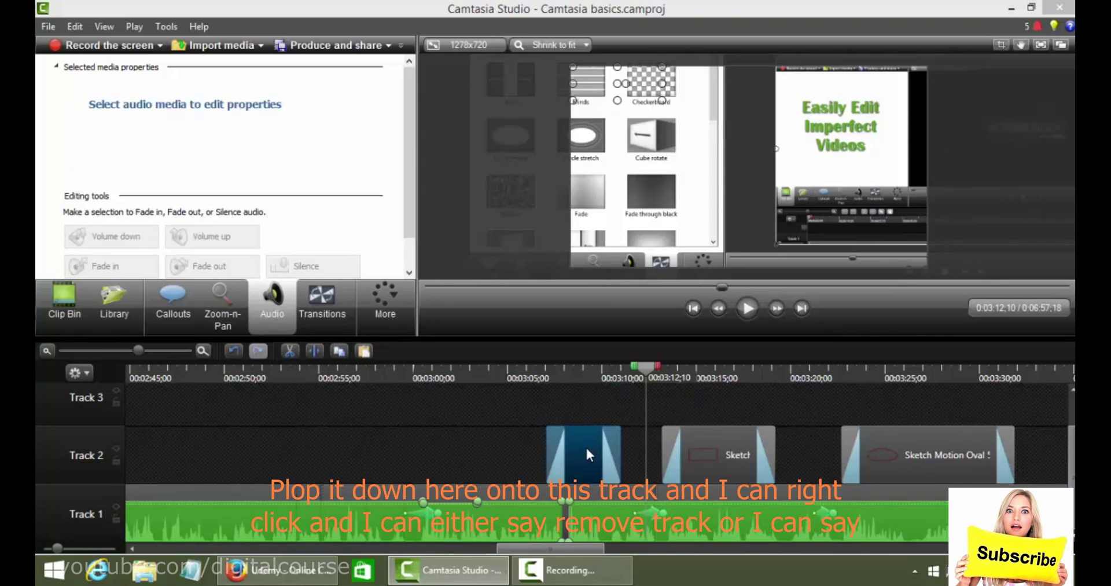
right_click(93, 411)
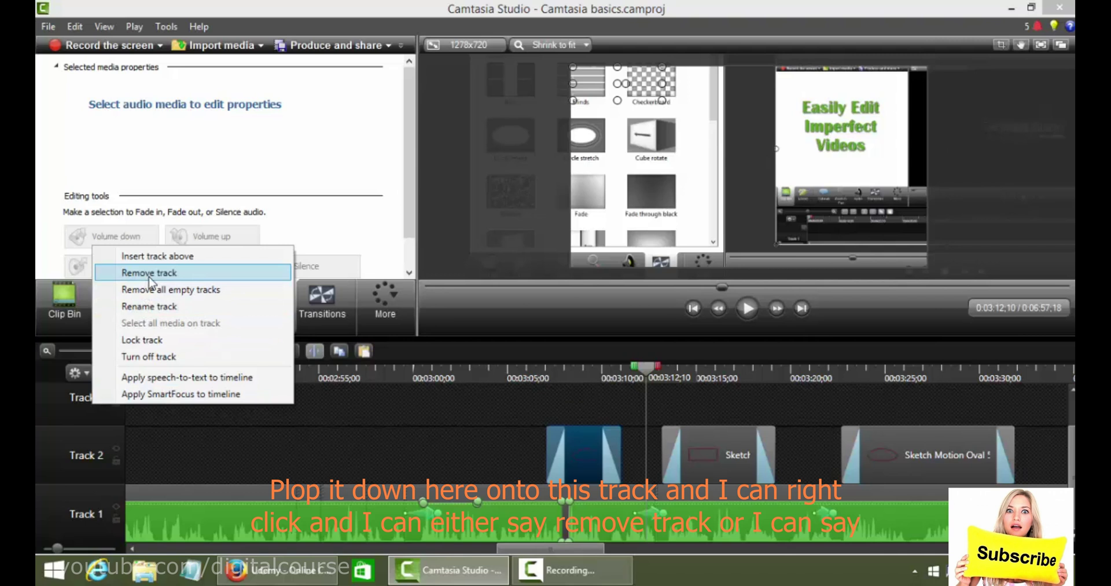
click(160, 291)
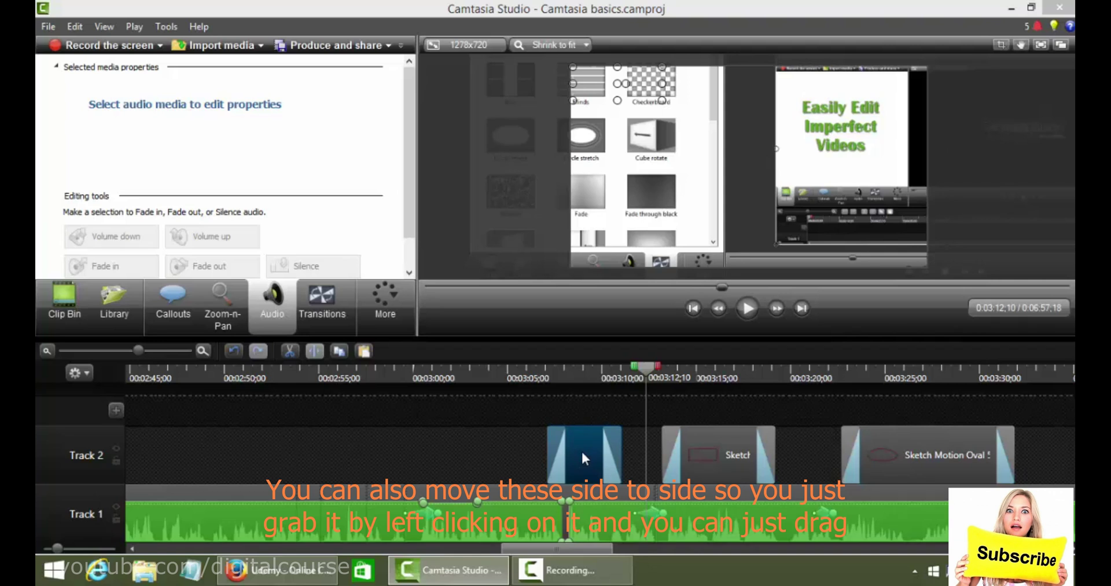
- Slide the Sketch Motion Oval 8 callout right along Track 2 to sit right after the other oval callout
mouse_move(582, 453)
mouse_down()
mouse_move(621, 454)
mouse_move(472, 468)
mouse_move(676, 461)
mouse_up()
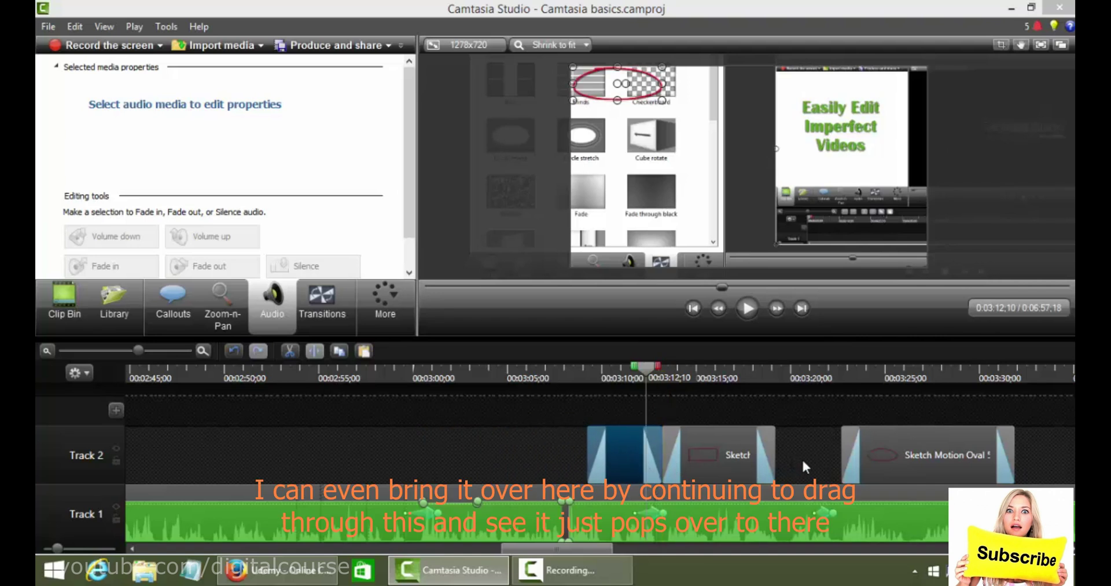
mouse_move(804, 462)
mouse_down()
mouse_move(1075, 455)
mouse_move(1065, 446)
mouse_move(954, 455)
mouse_move(994, 459)
mouse_move(963, 465)
mouse_up()
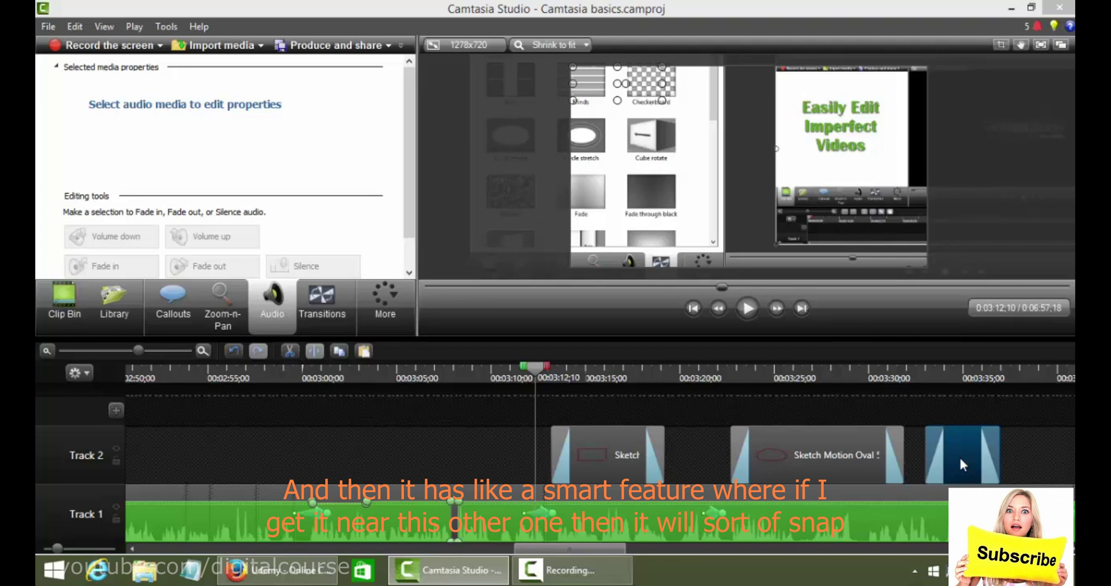
drag(962, 462, 945, 464)
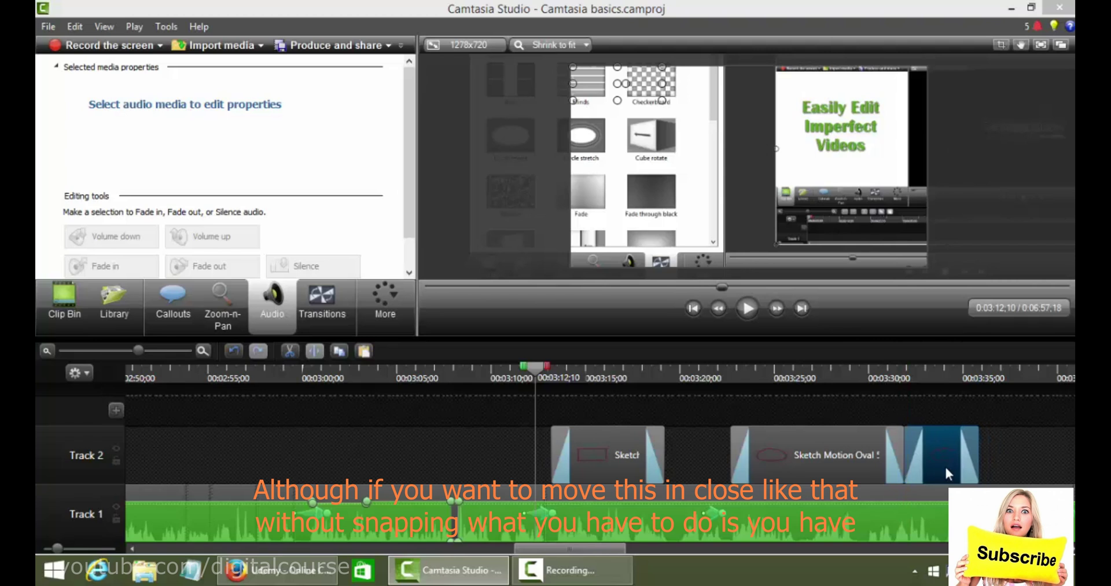
- Zoom in on the timeline and nudge the callout tight against its neighbouring clip
click(203, 351)
click(203, 351)
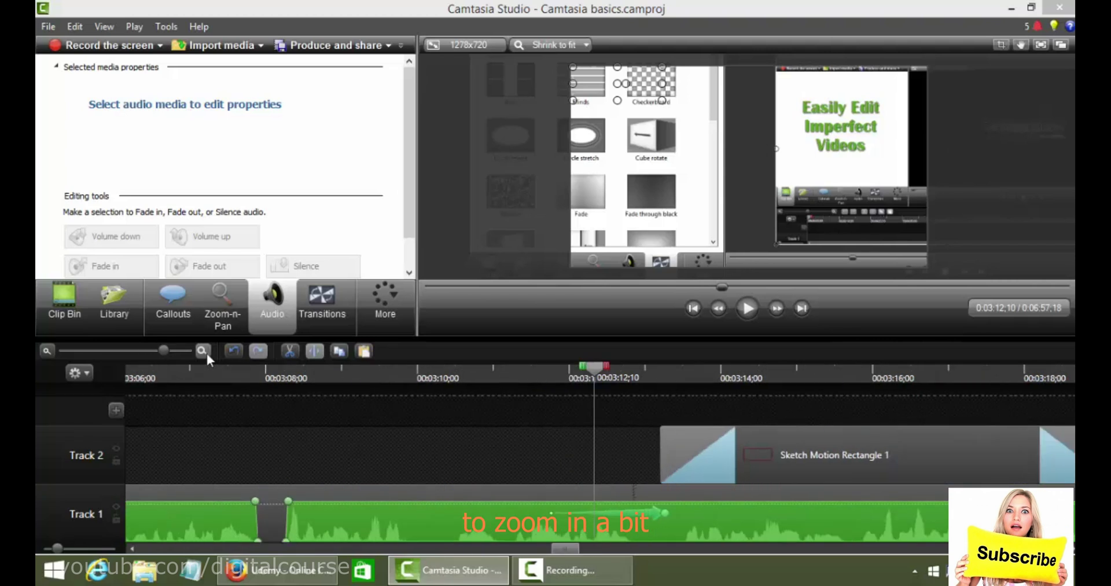
drag(562, 550, 606, 556)
mouse_move(686, 446)
mouse_down()
mouse_move(700, 443)
mouse_move(693, 454)
mouse_move(693, 444)
mouse_up()
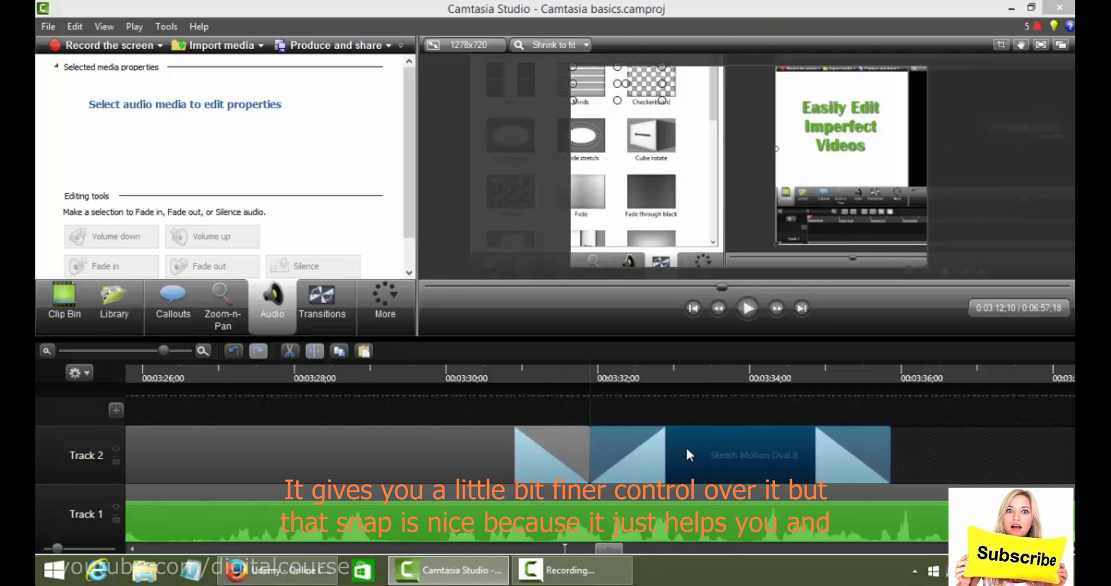
- Undo the callout moves and zoom the timeline back out
click(234, 352)
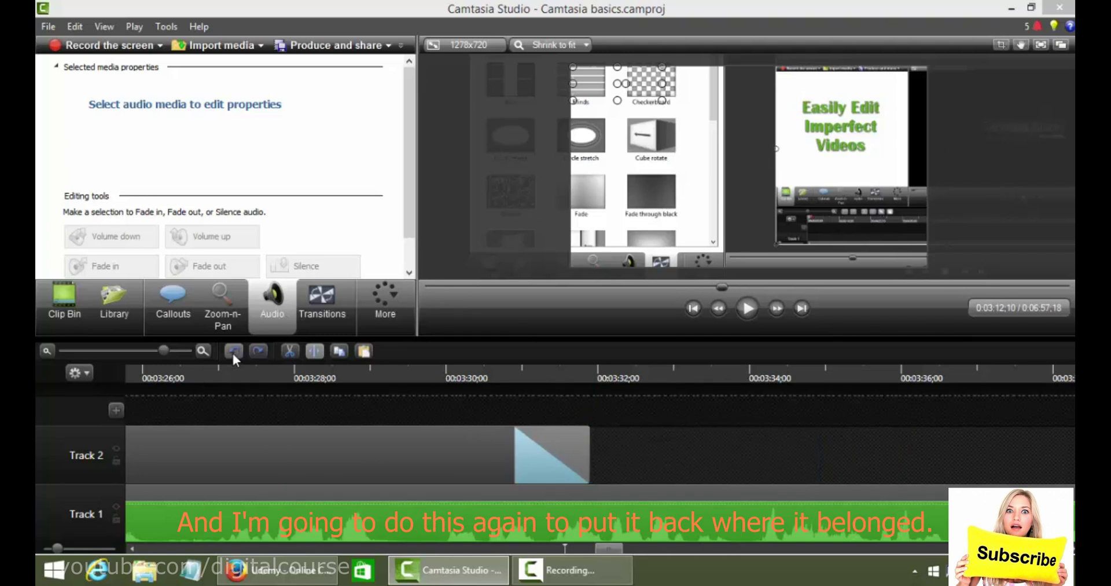
click(46, 350)
click(48, 349)
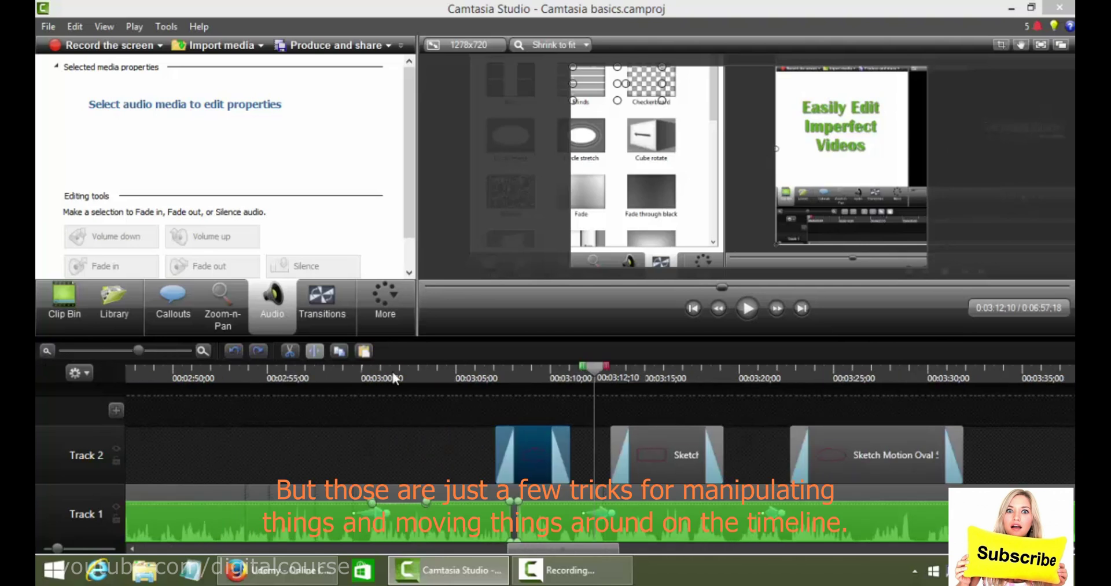